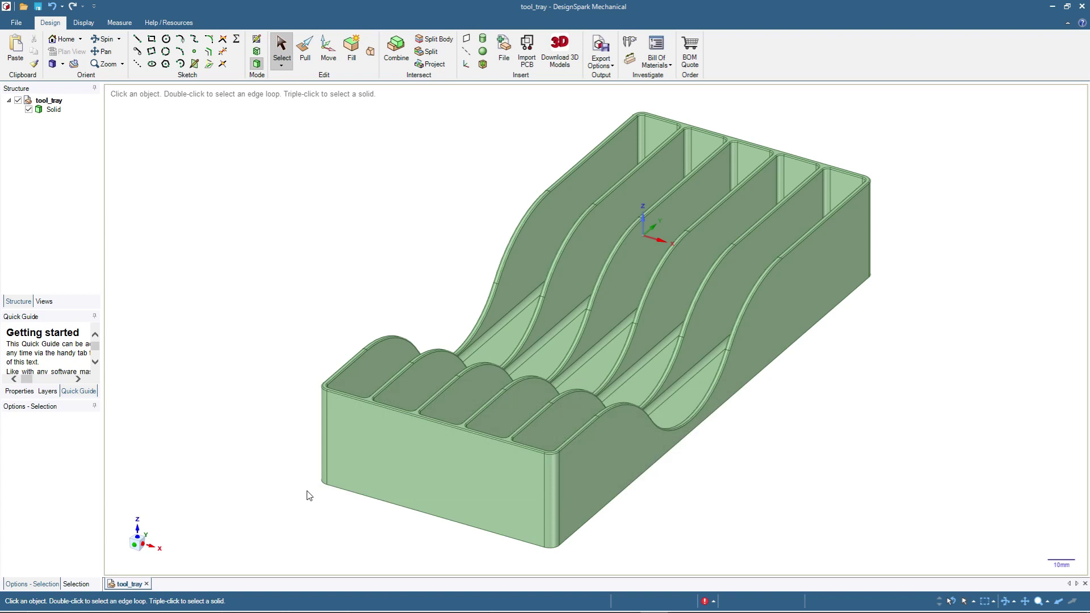
Step: Create a new design and look straight down on its sketch grid in plan view
click(22, 26)
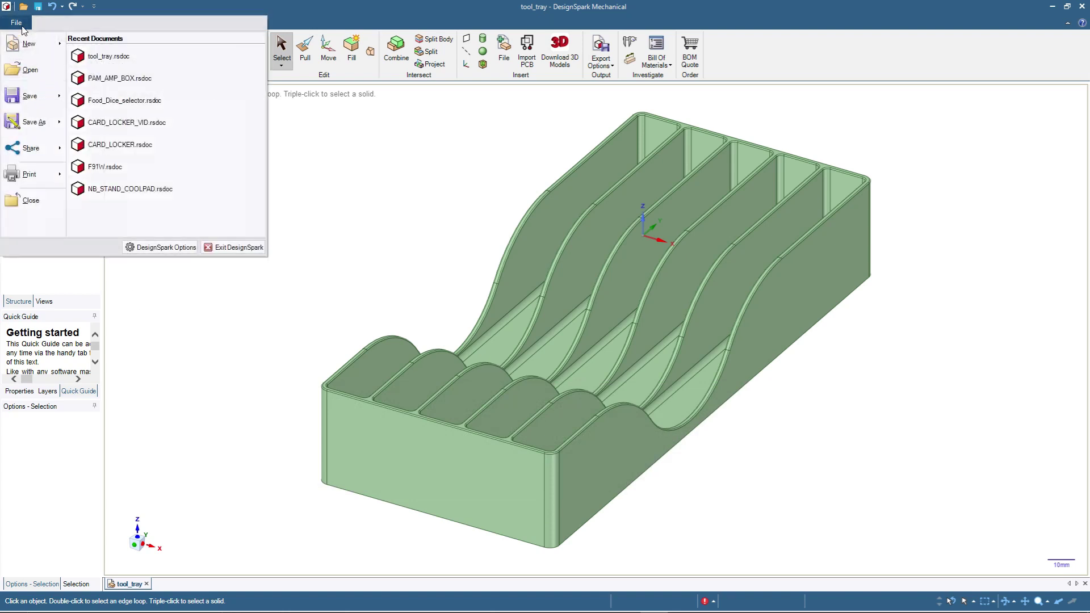
mouse_move(29, 44)
click(114, 59)
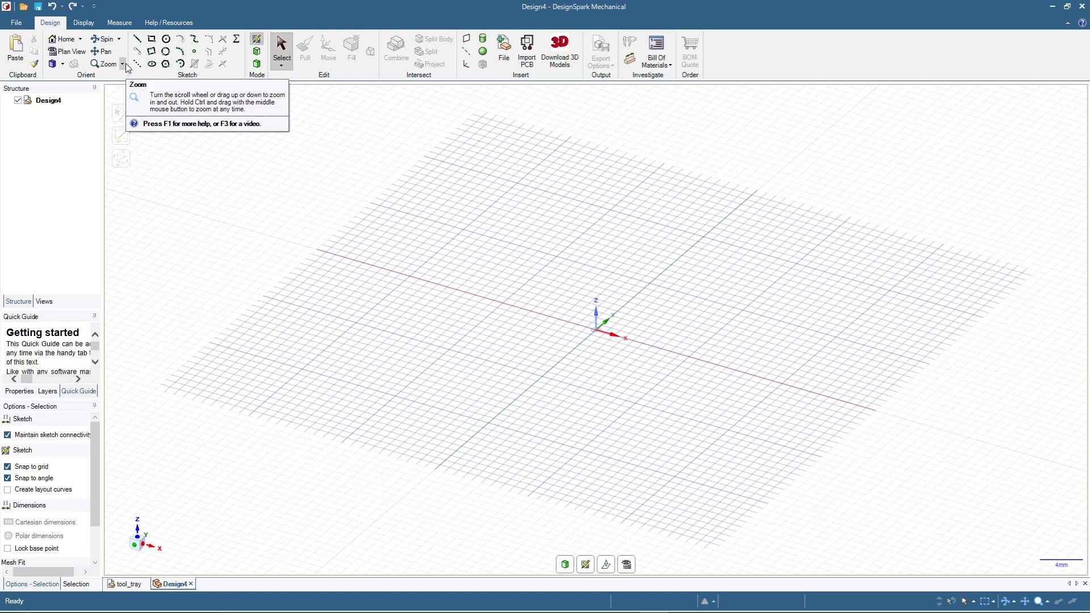
scroll(591, 284, down, 5)
scroll(591, 284, up, 1)
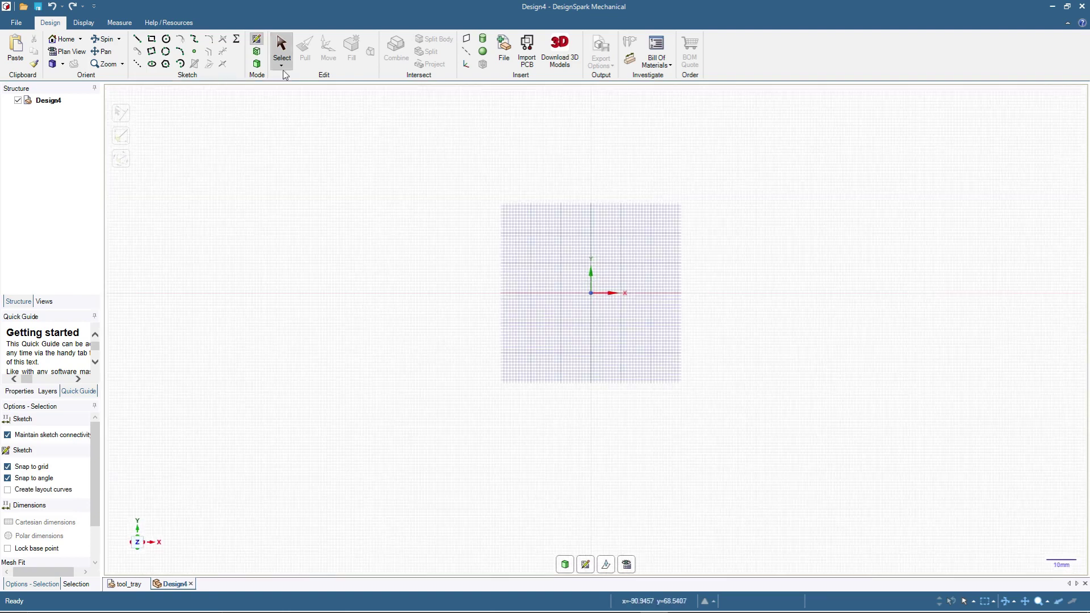
Step: Sketch a rectangle 100 mm wide and 200 mm high around the origin on the grid
click(154, 38)
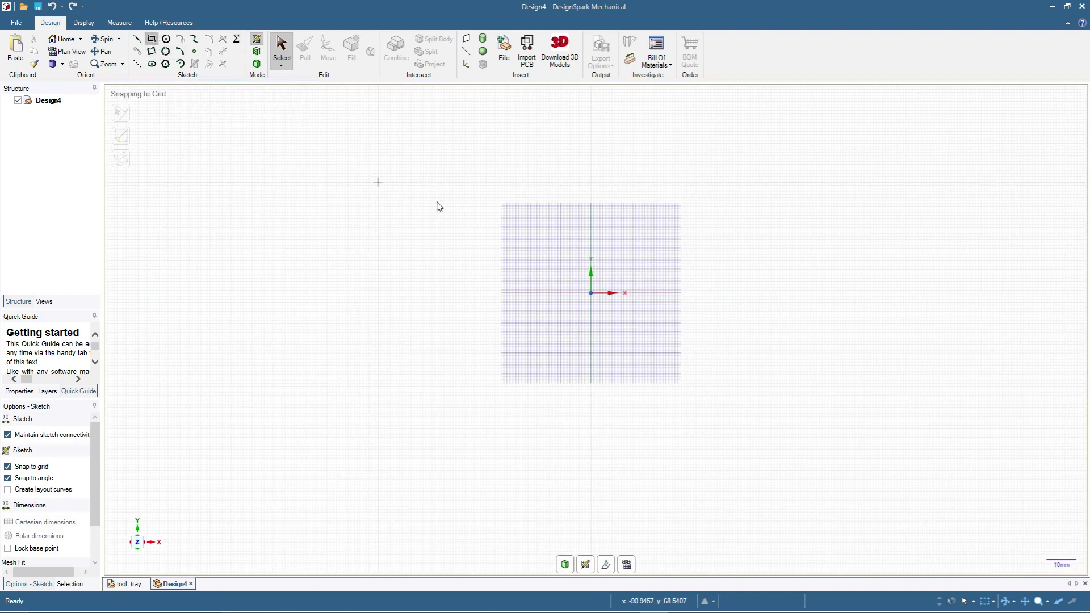
click(488, 177)
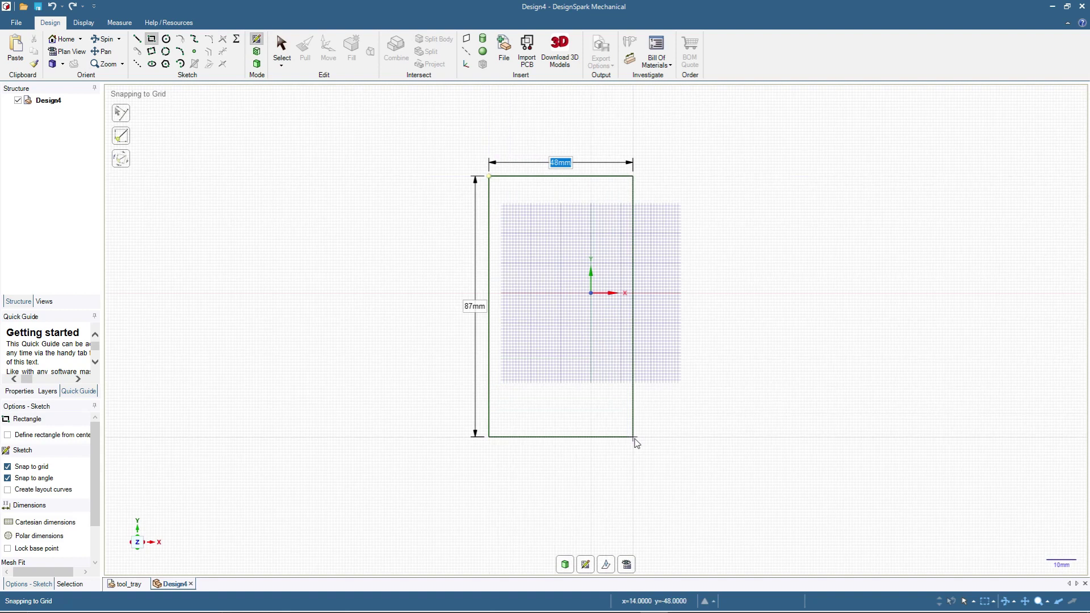
text(100)
key(Tab)
text(100)
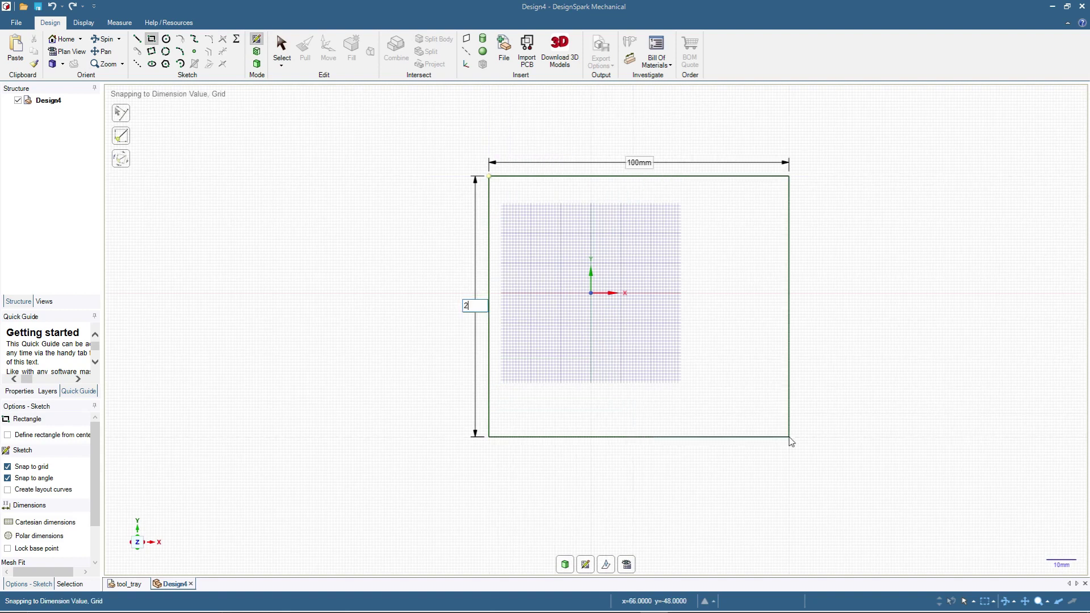
key(Escape)
text(200)
key(Return)
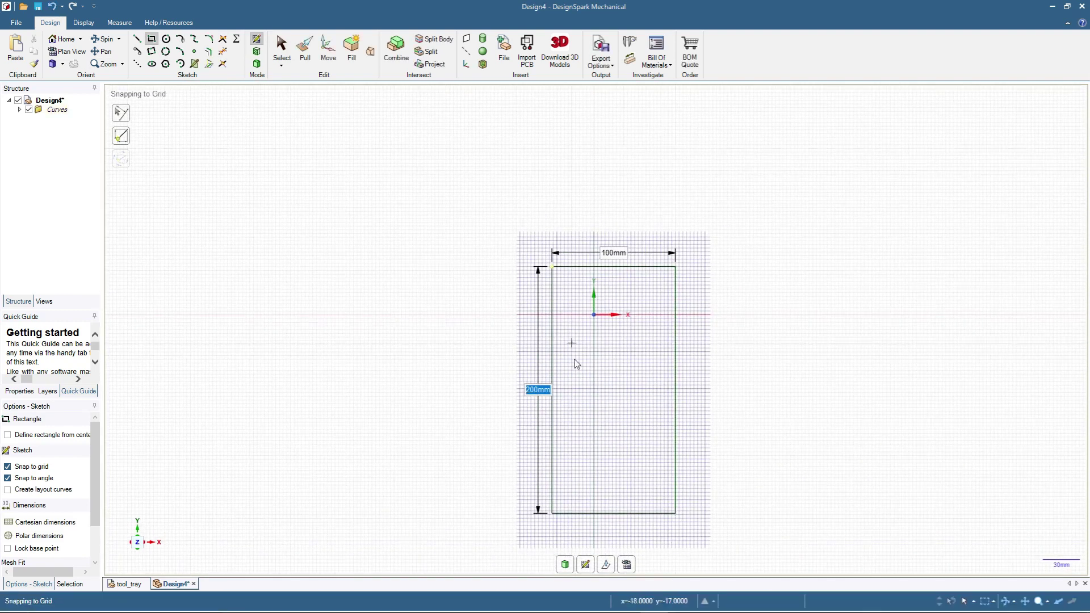
Step: Offset the whole rectangle outline inward by 2 mm, closing it with corners
scroll(705, 536, up, 1)
scroll(705, 536, up, 1)
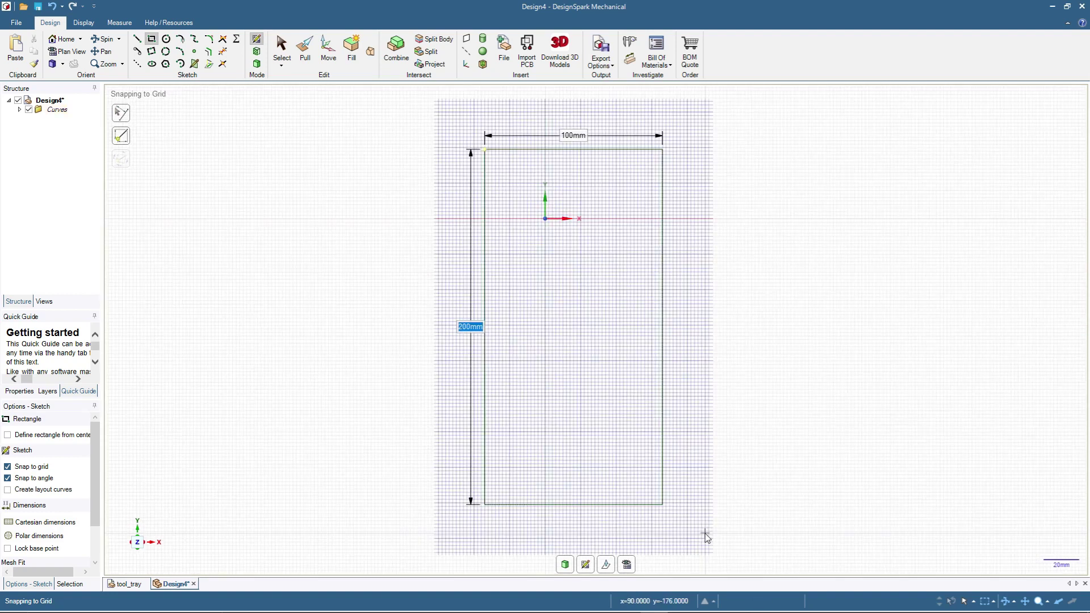
click(209, 52)
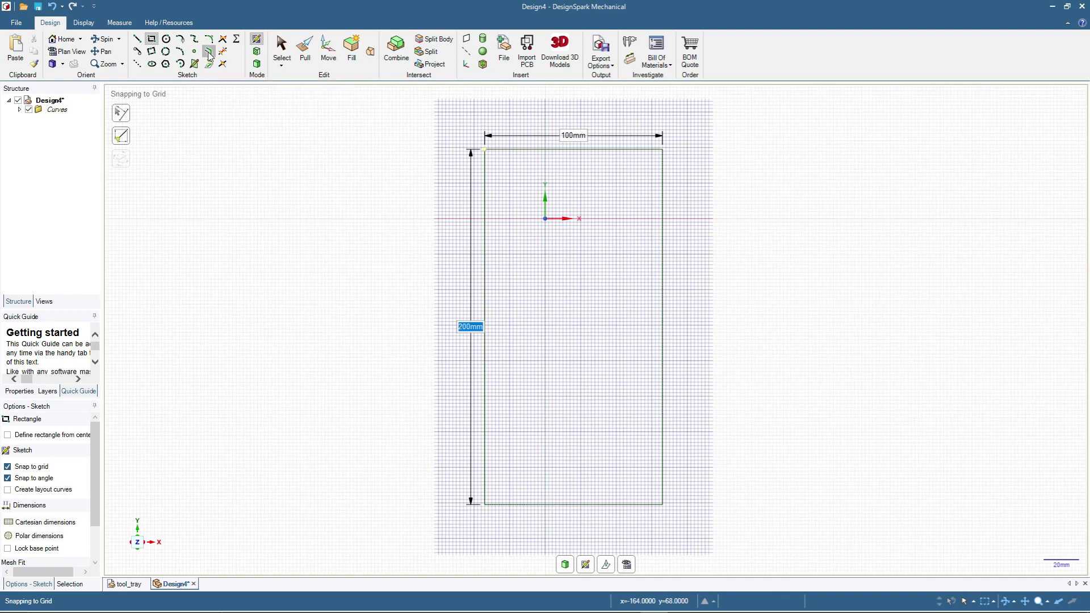
click(484, 178)
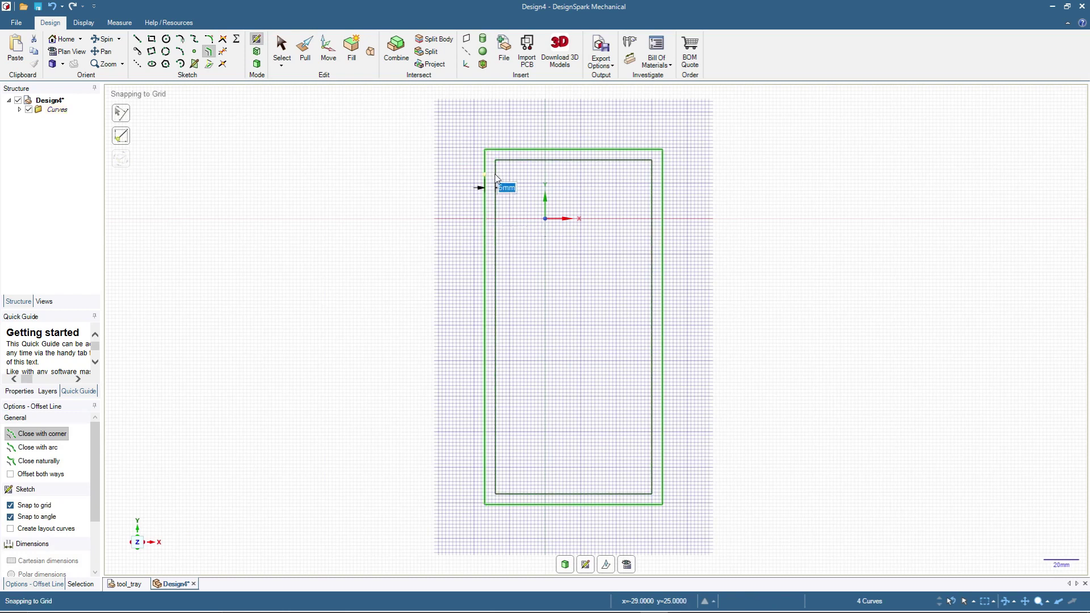
text(2)
key(Return)
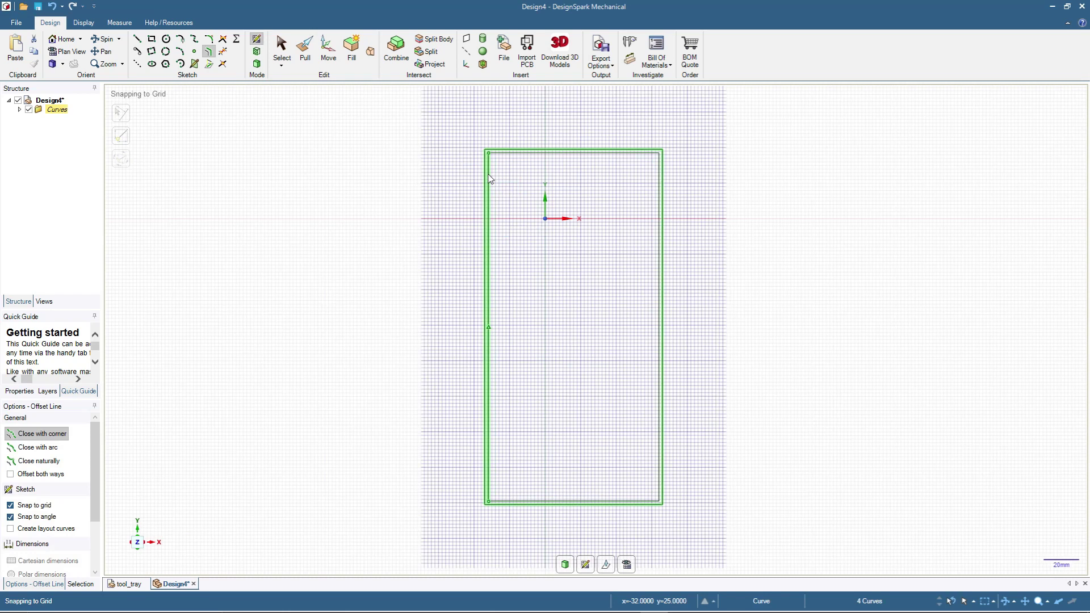
Step: Pattern the outer and inner lines of the outline's left side with Move, copying them to the right side over 98 mm
scroll(490, 179, up, 3)
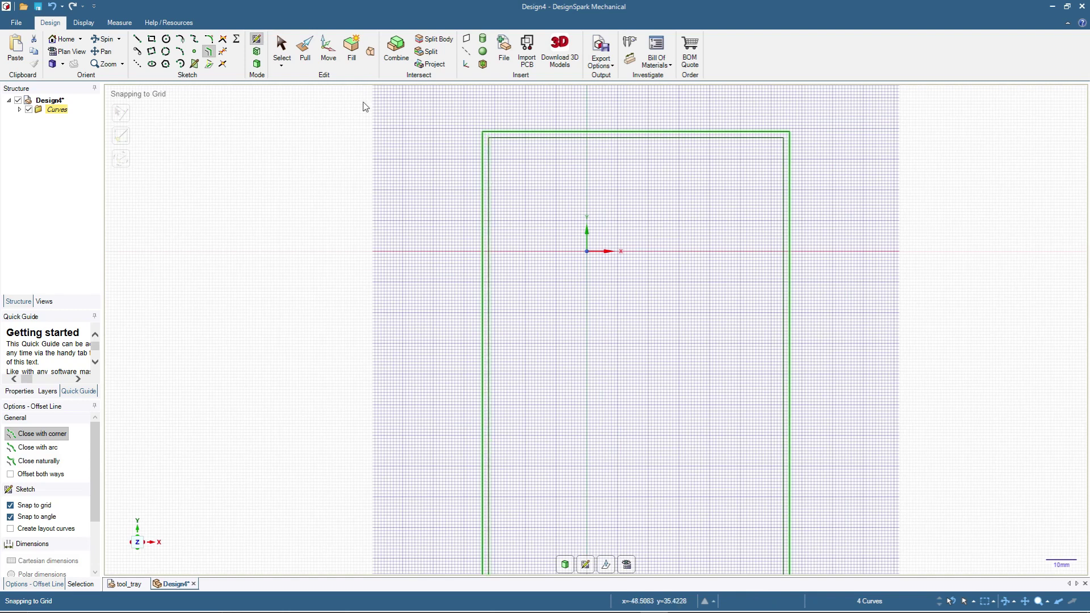
click(281, 46)
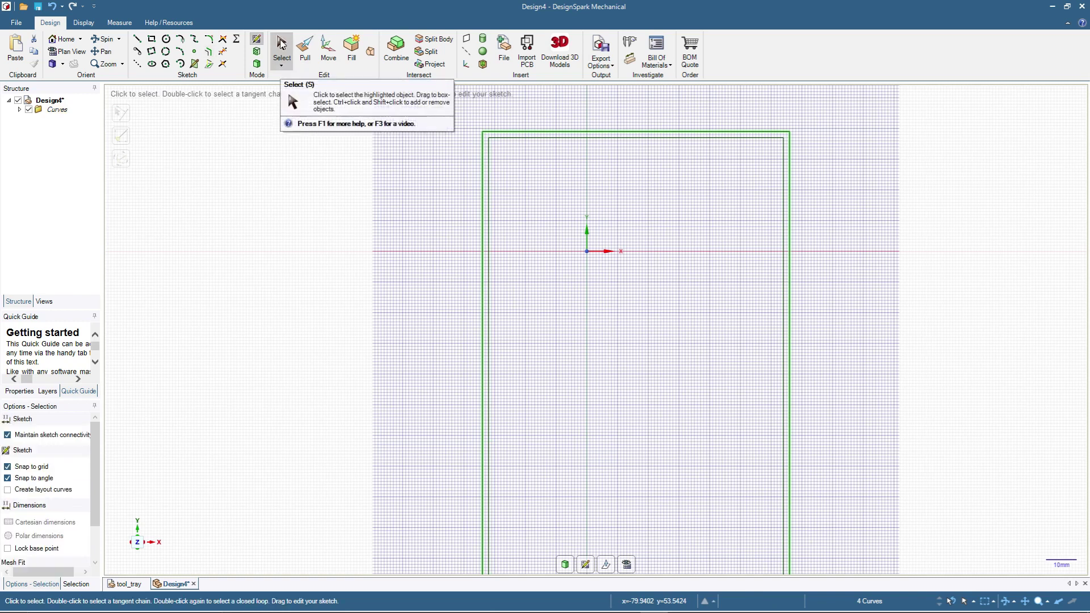
click(483, 194)
scroll(462, 202, up, 4)
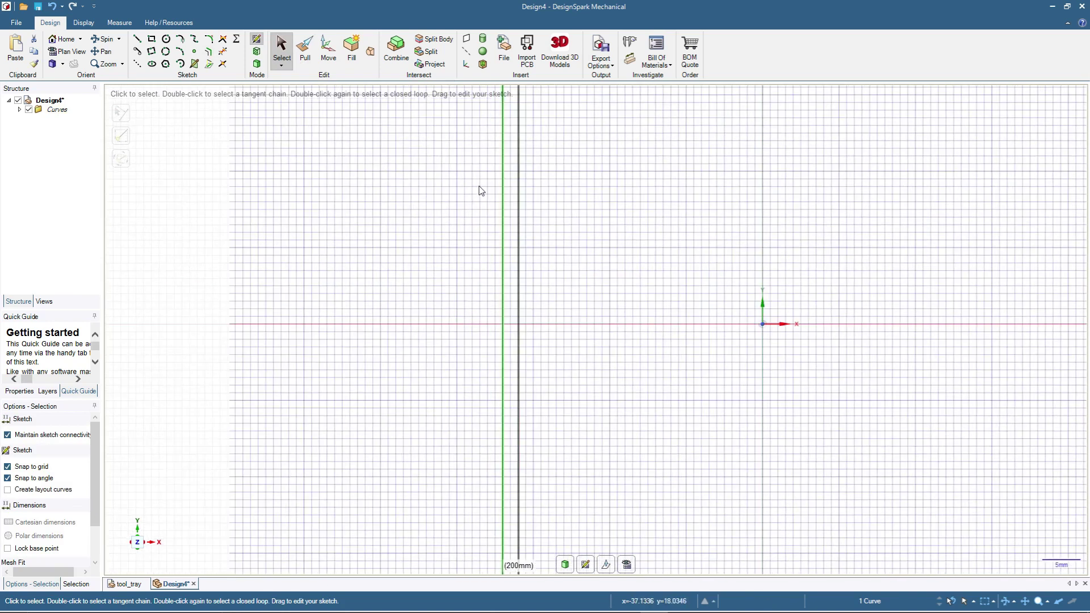
key(ctrl)
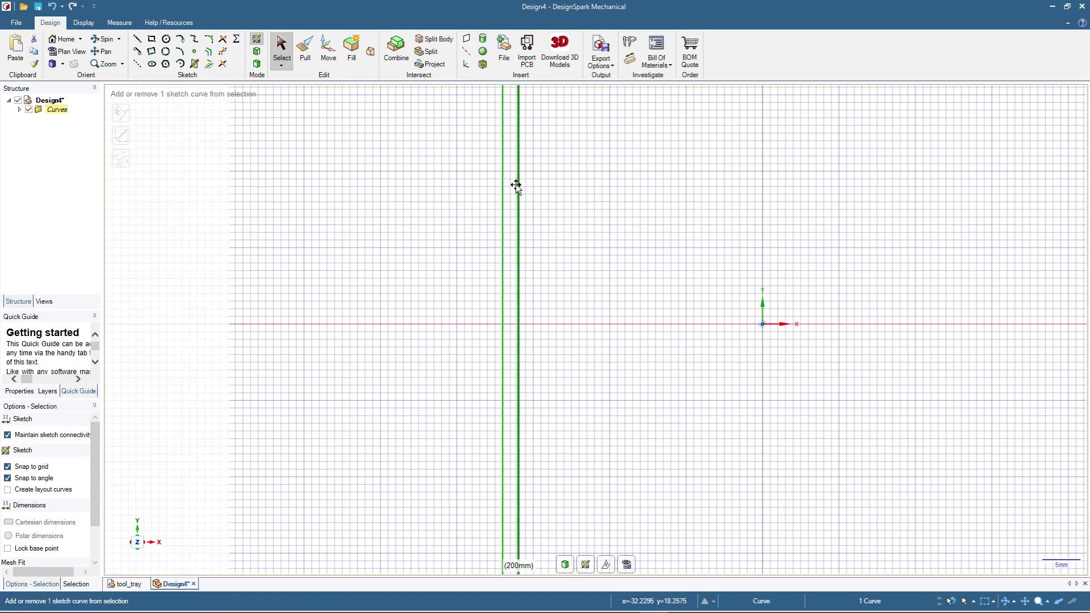
scroll(469, 231, down, 5)
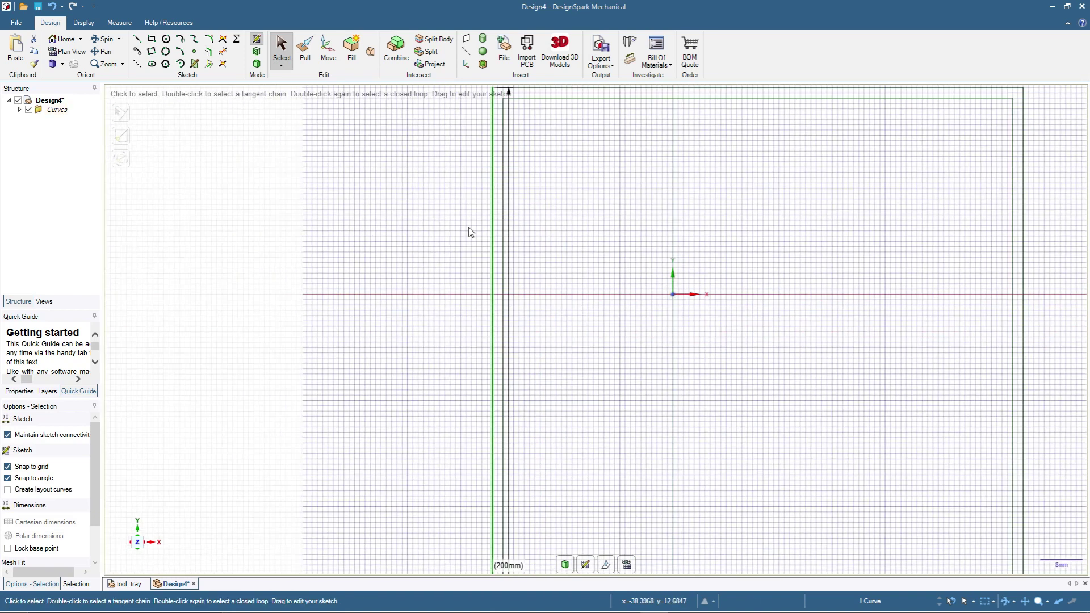
scroll(469, 231, up, 3)
ctrl+click(502, 187)
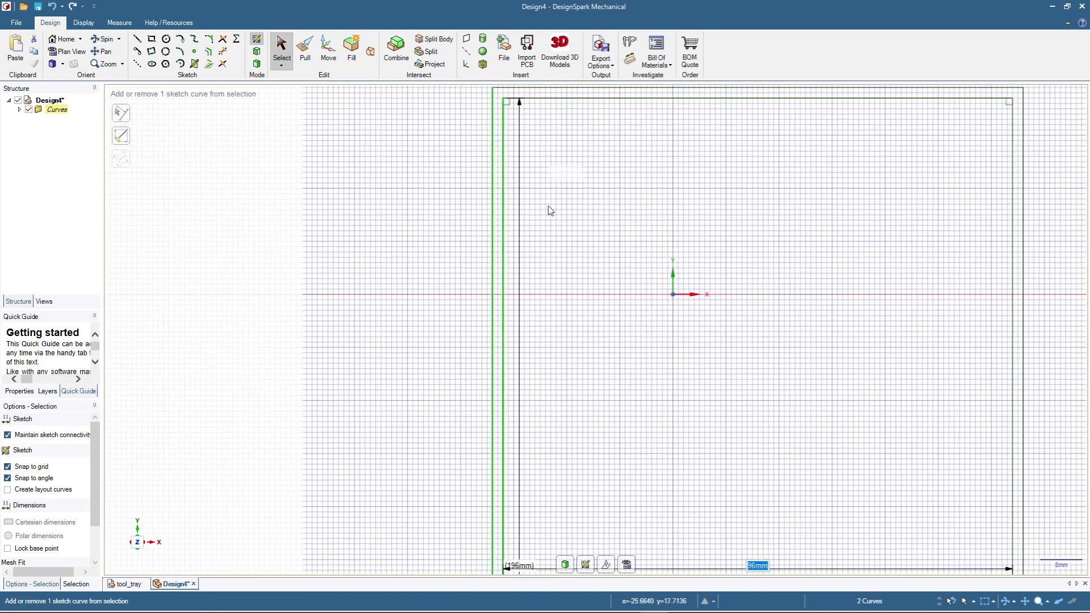
scroll(435, 295, down, 1)
scroll(447, 416, up, 4)
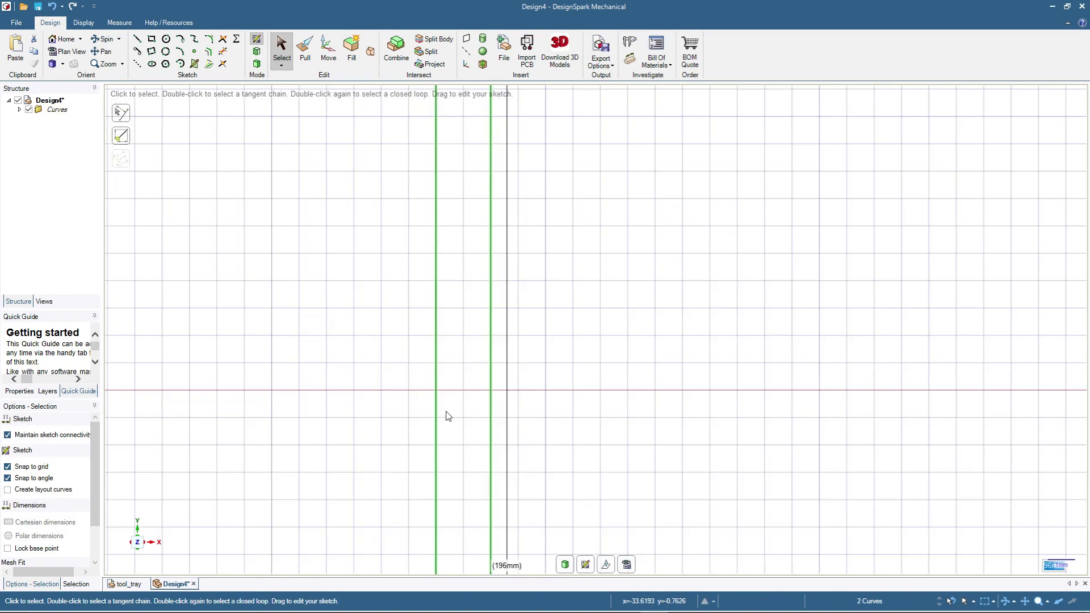
scroll(448, 416, down, 4)
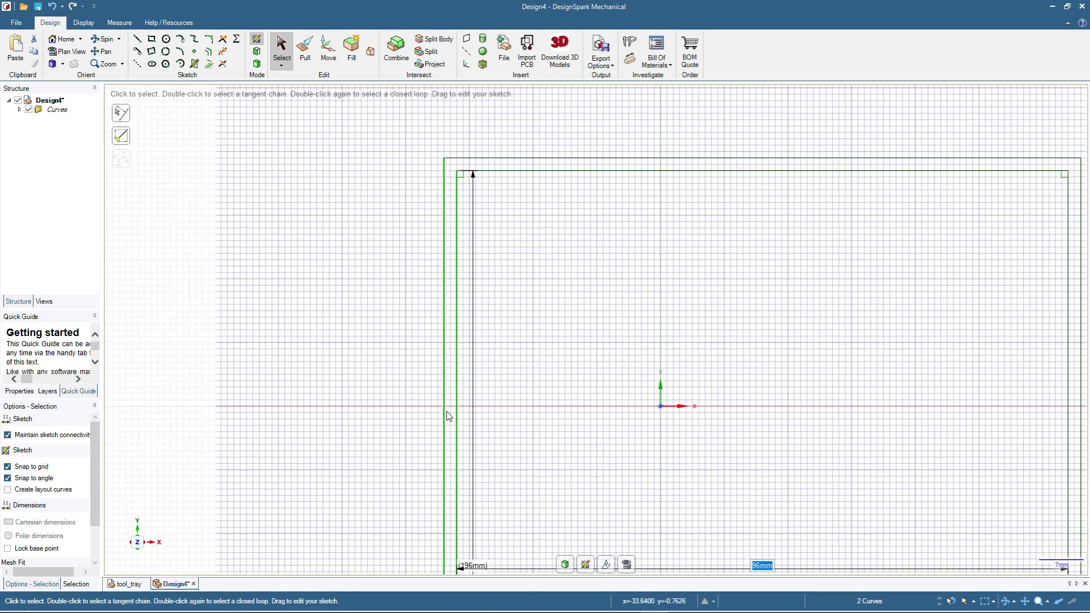
scroll(385, 339, down, 3)
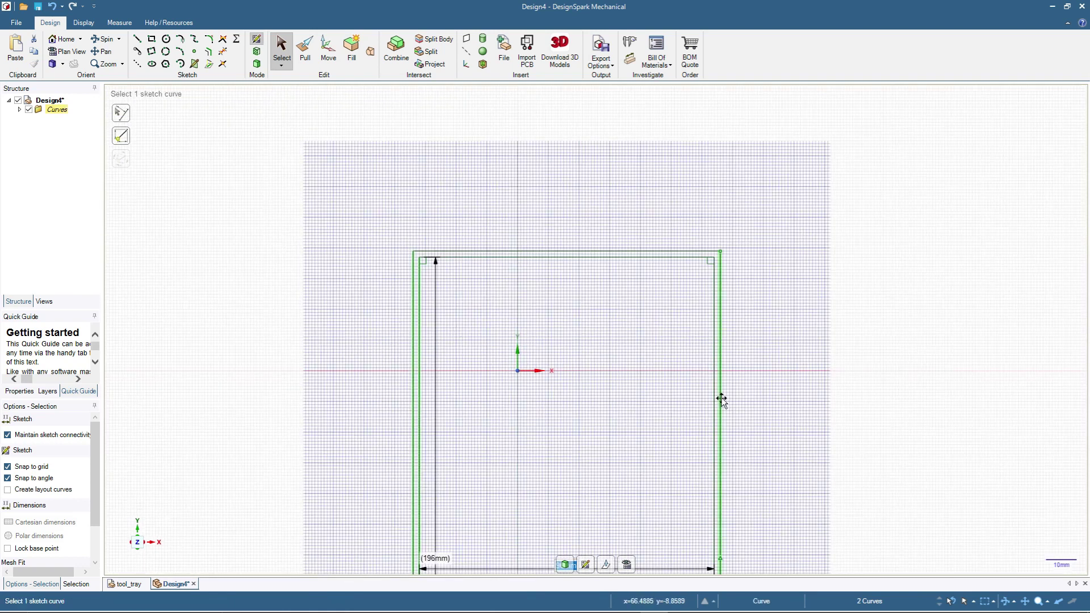
click(323, 57)
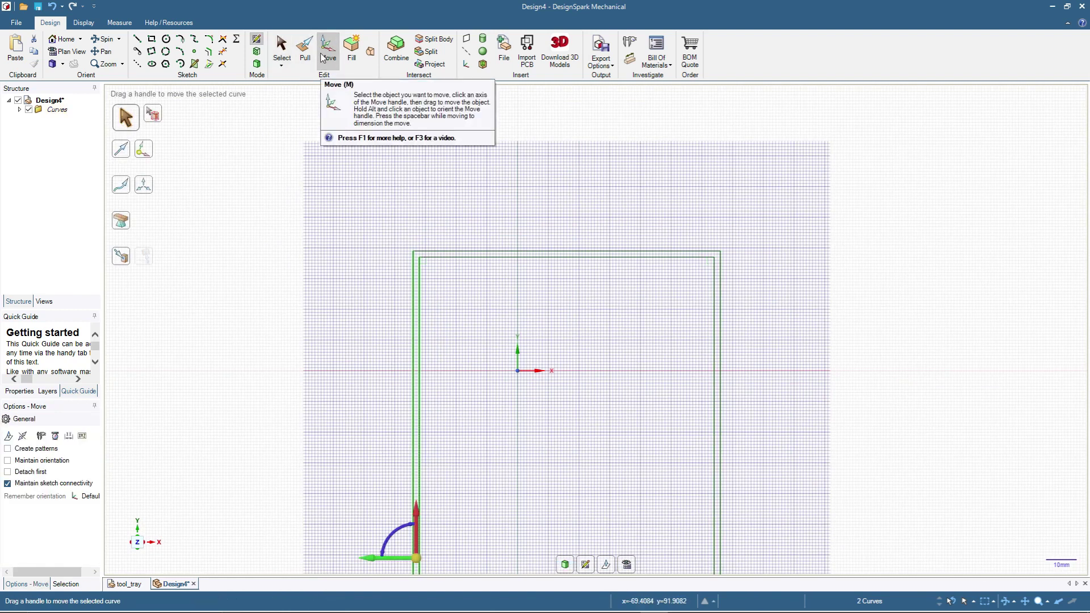
click(33, 449)
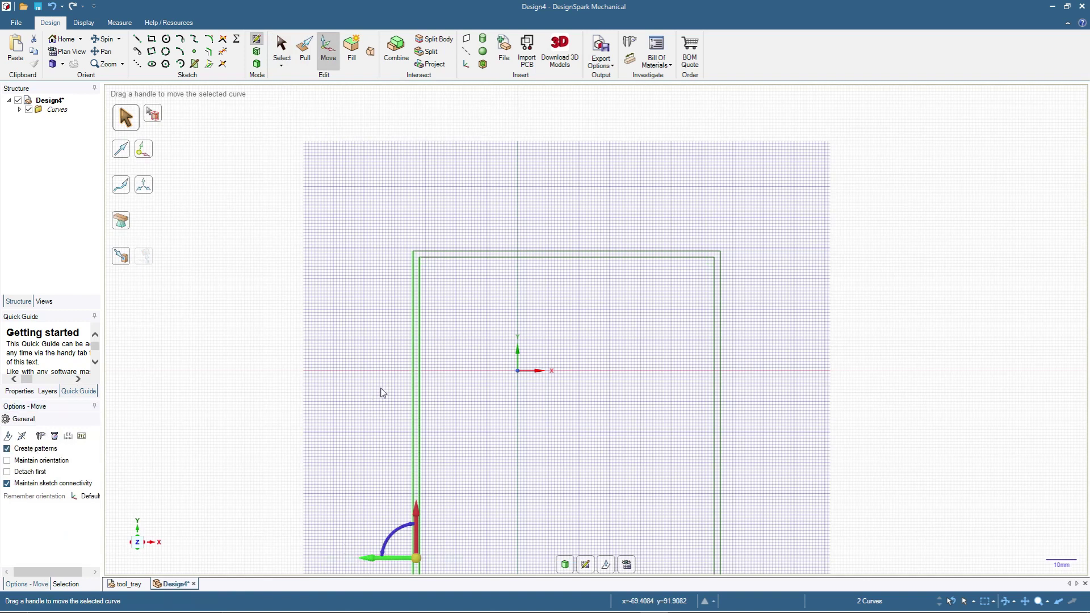
scroll(457, 267, down, 2)
scroll(470, 452, up, 2)
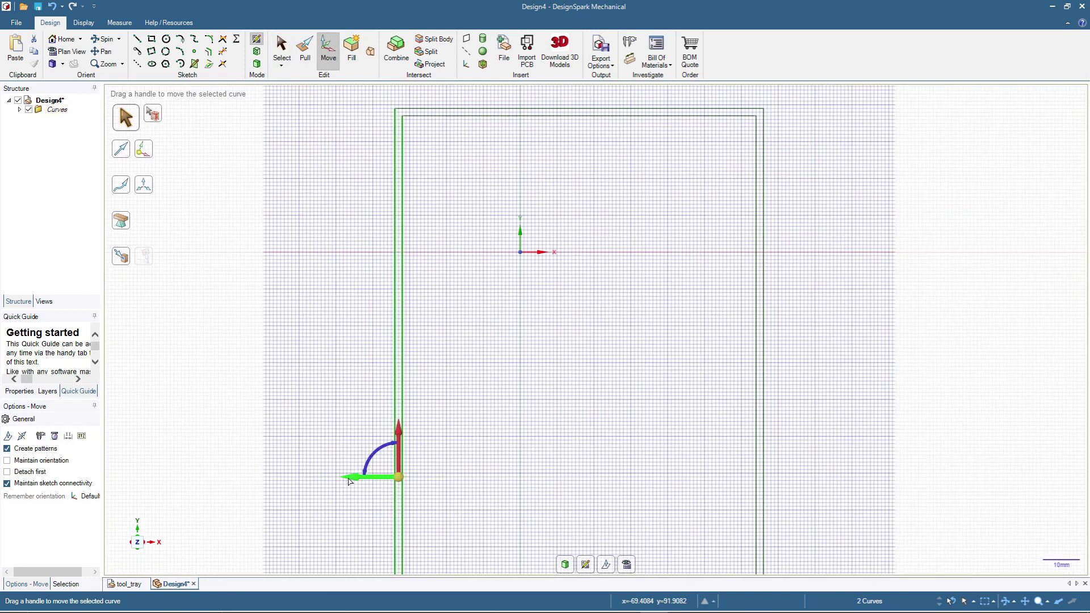
drag(349, 481, 693, 421)
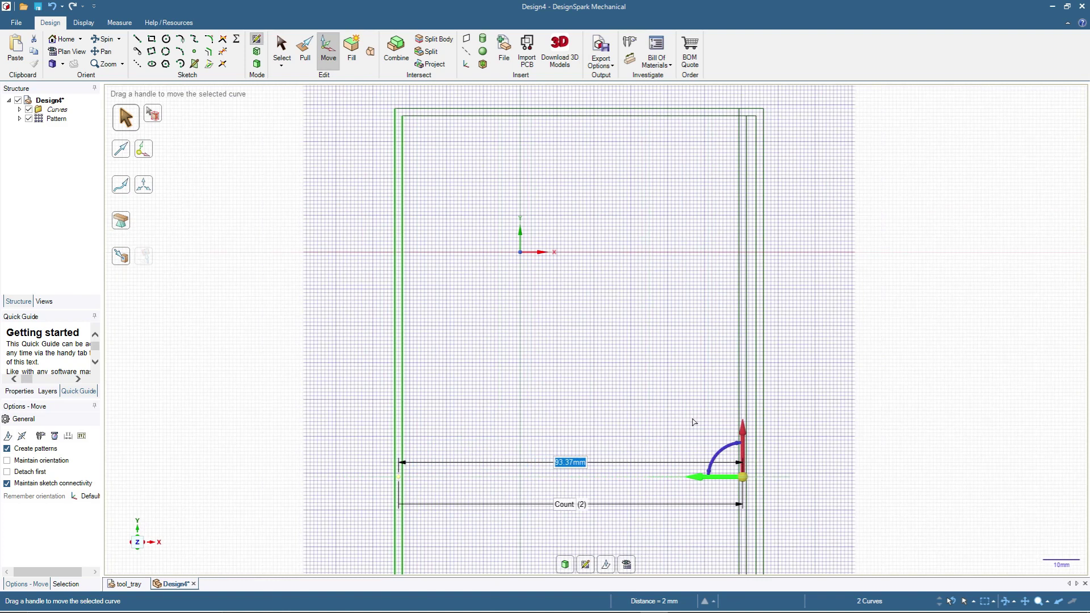
text(98)
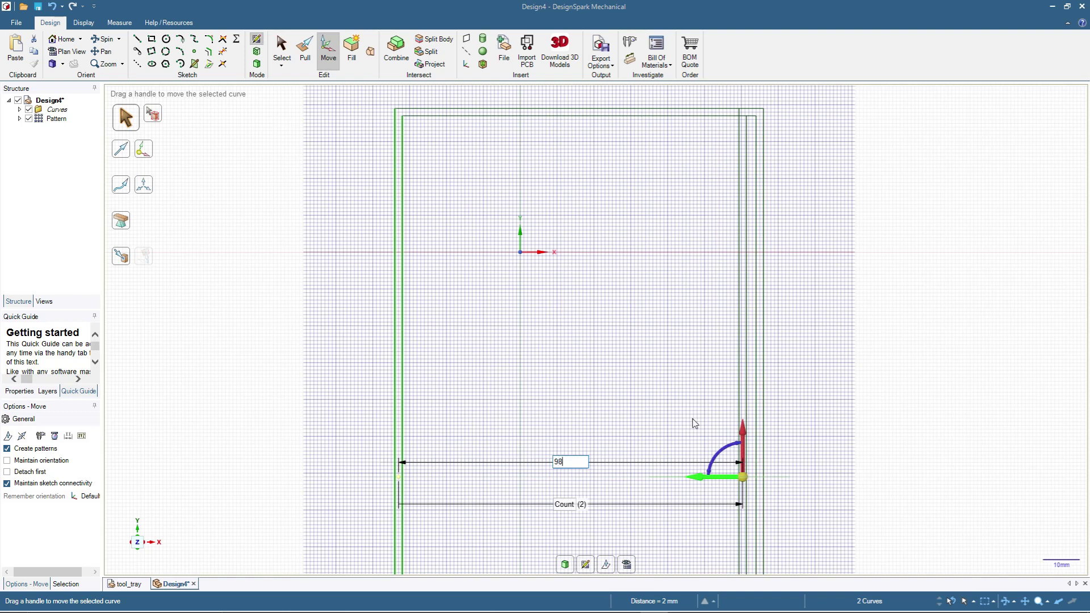
key(Return)
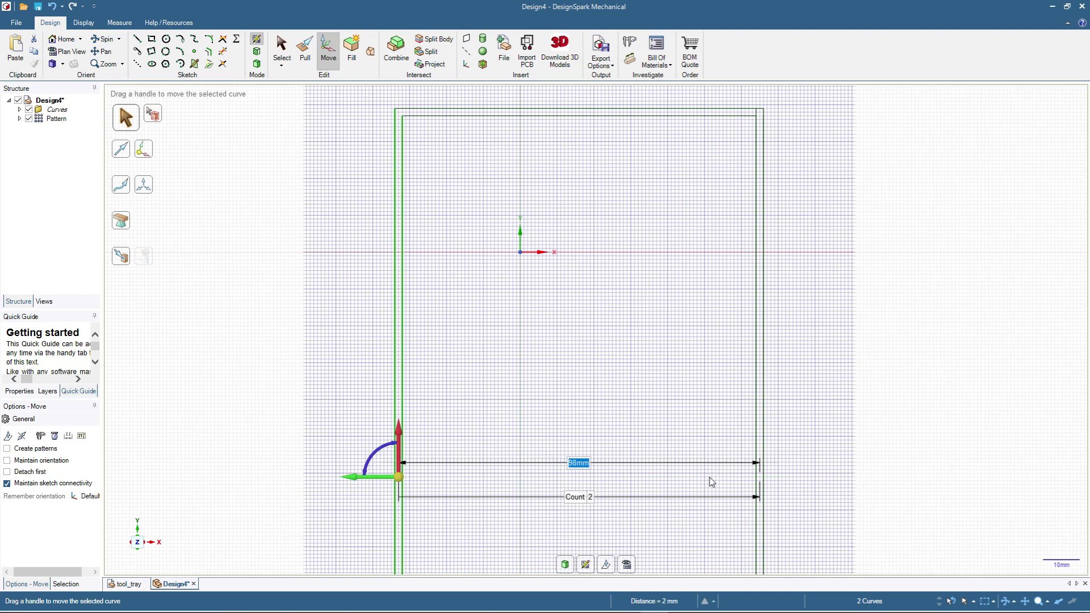
Step: Set the count of the line pattern to 6 to form the evenly spaced dividers
key(Tab)
text(6)
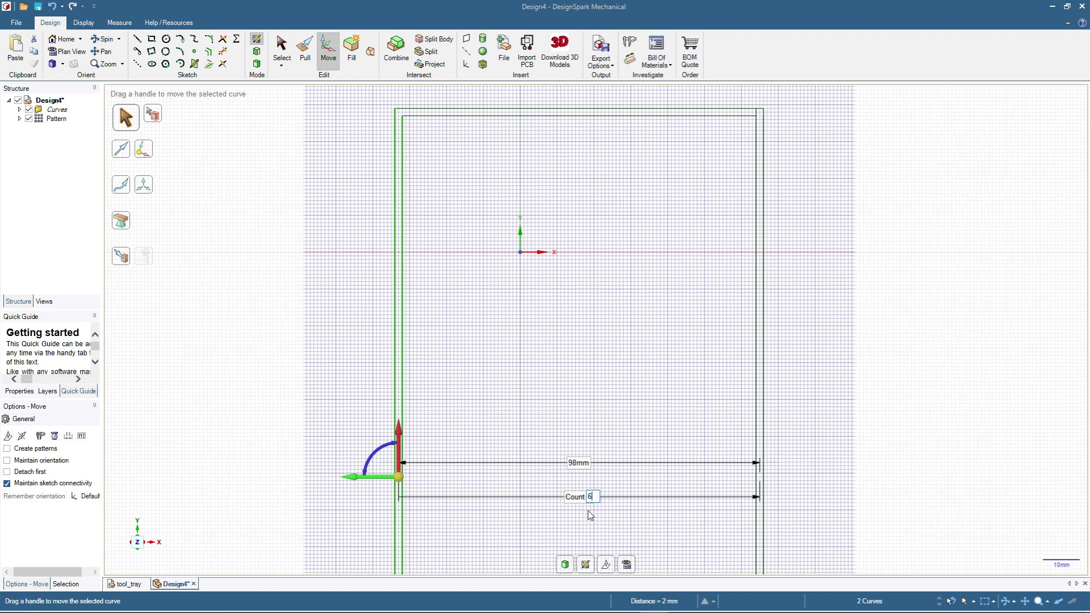
key(Return)
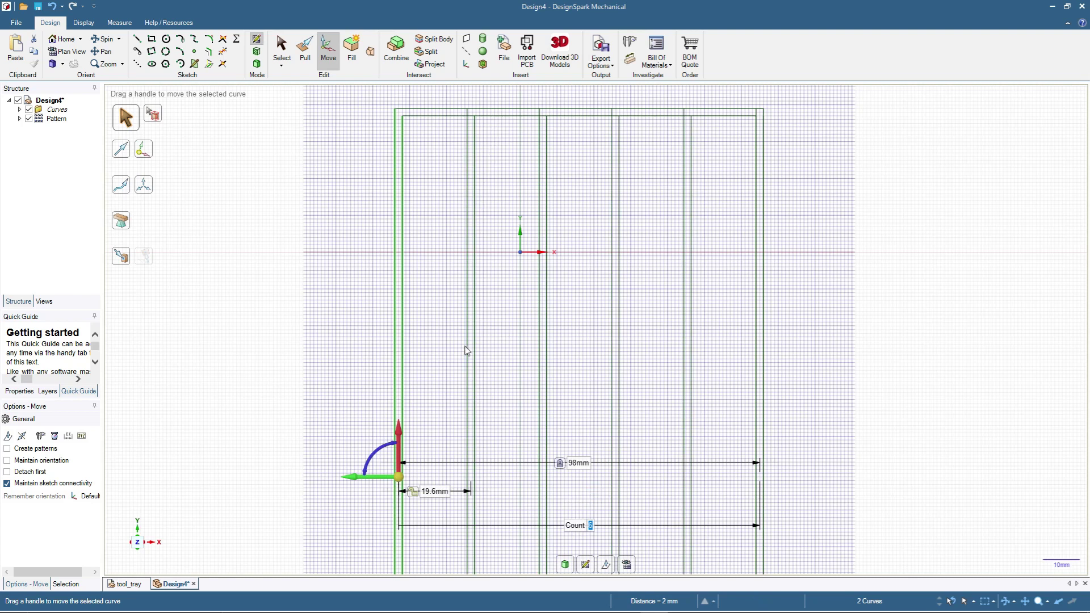
Step: Examine how the patterned divider lines meet the double line along the outline's upper edge
scroll(467, 299, down, 2)
scroll(479, 214, up, 4)
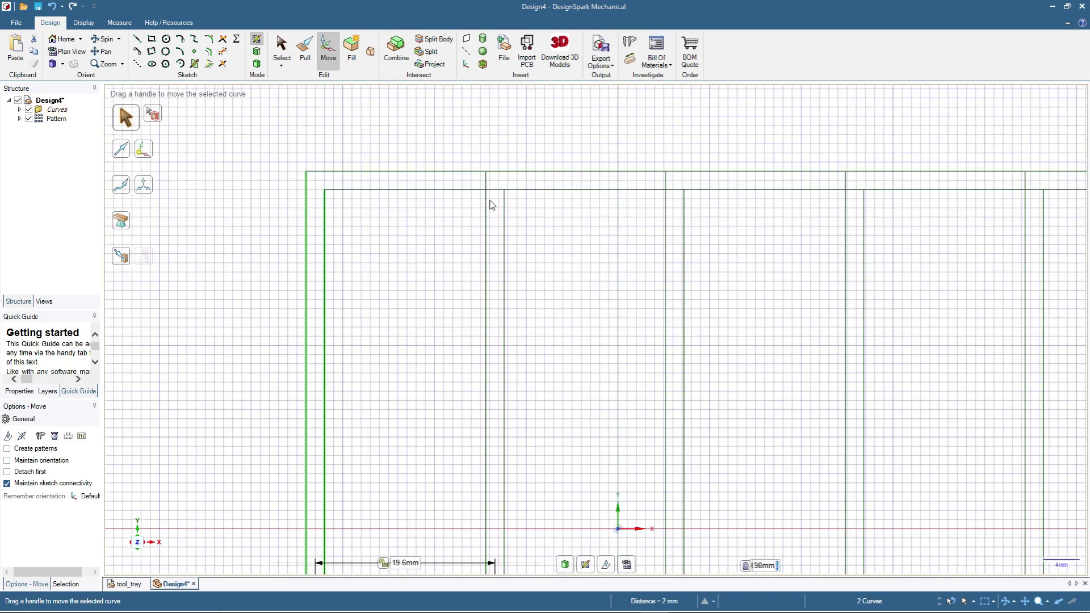
key(s)
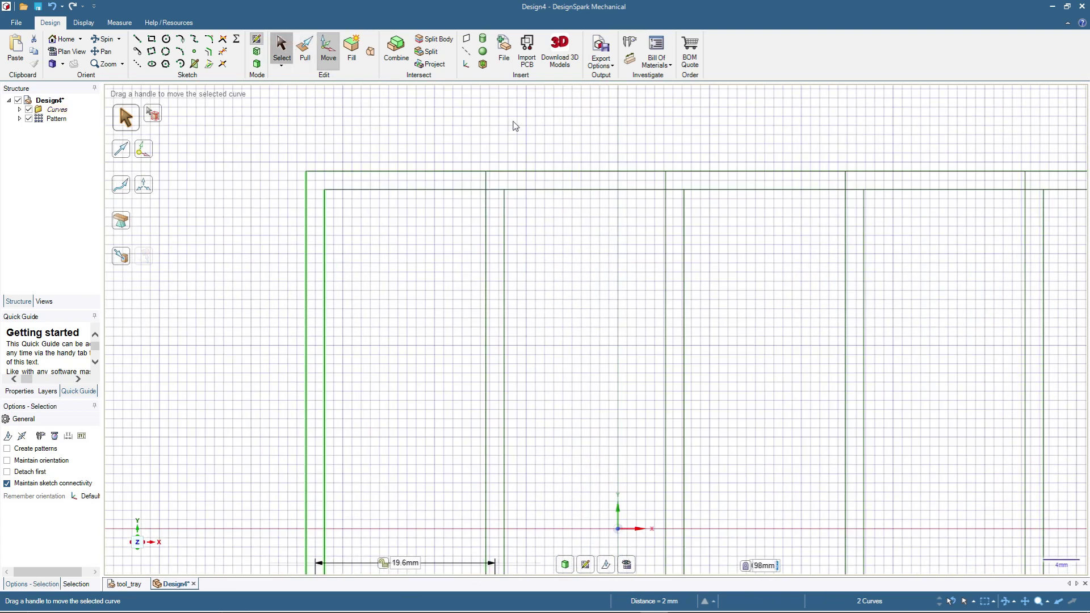
click(485, 214)
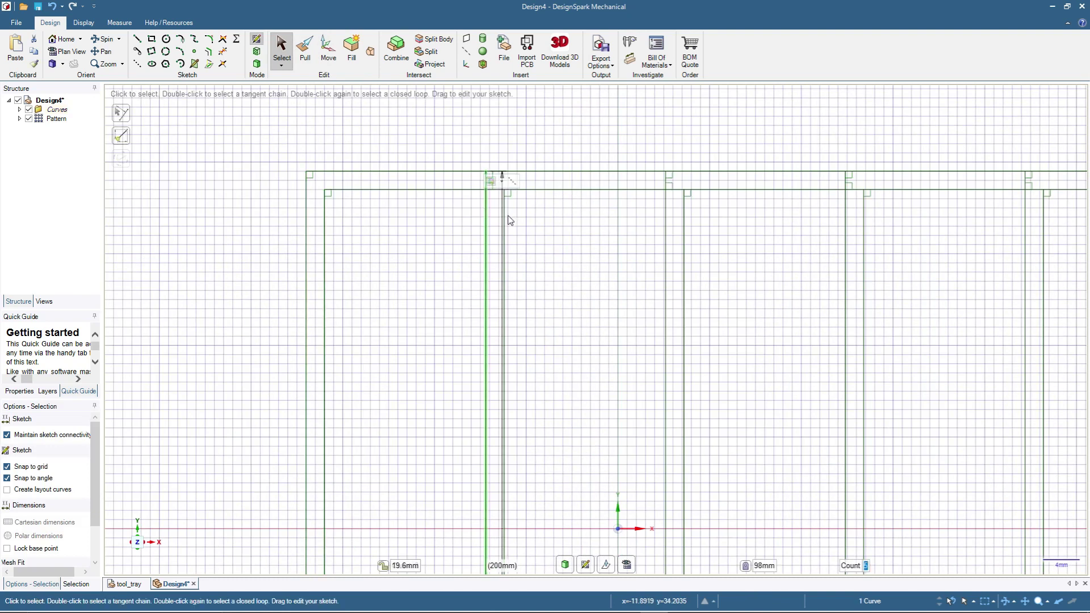
click(384, 229)
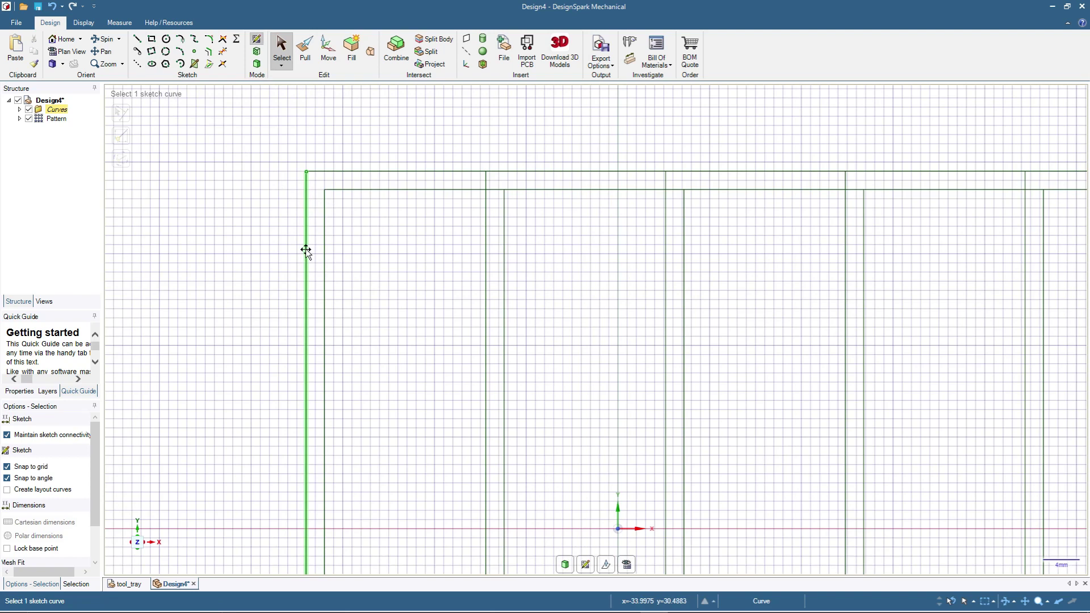
click(438, 190)
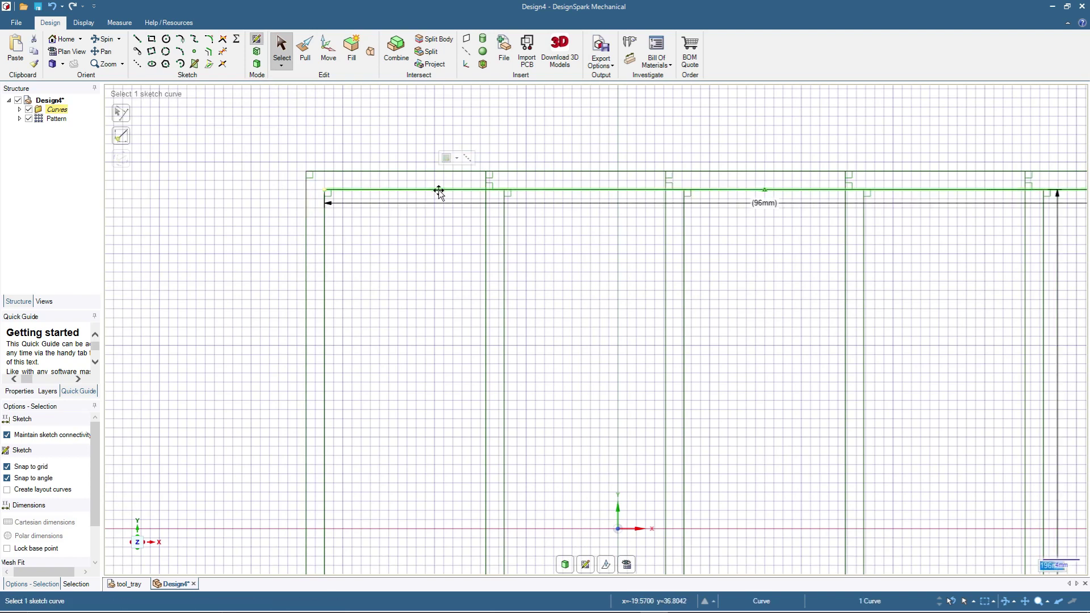
click(423, 267)
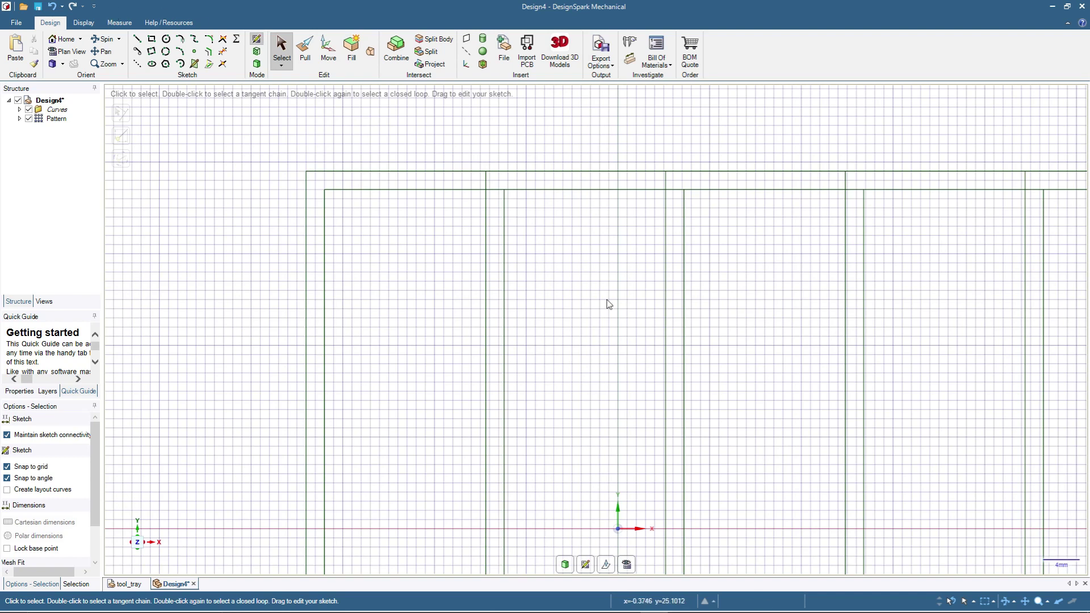
scroll(618, 304, down, 4)
scroll(789, 474, down, 2)
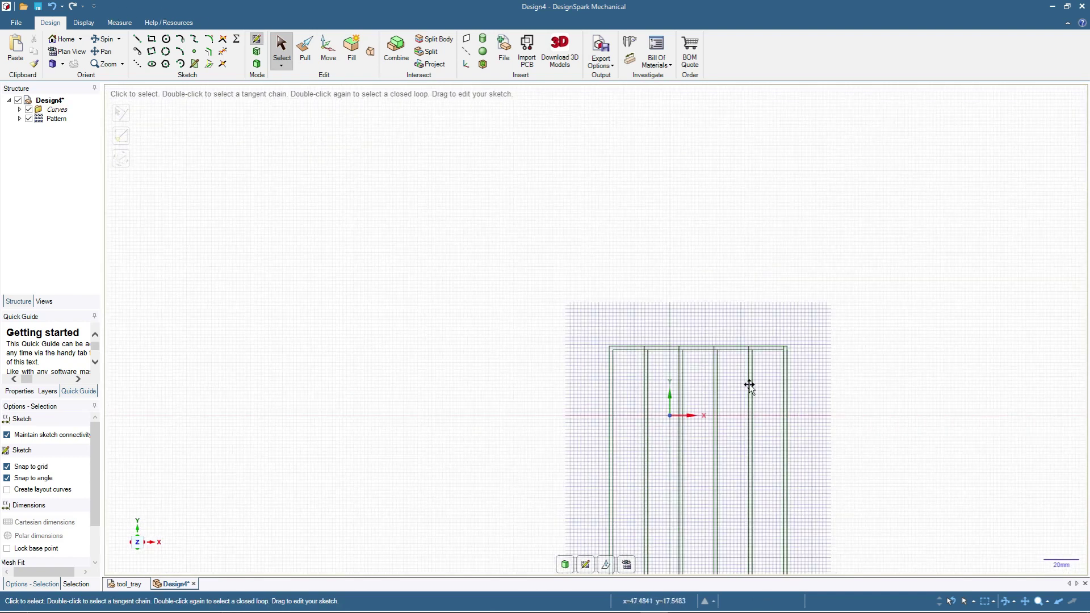
Step: Switch from sketching to 3D mode so the tray outline and dividers become a surface
scroll(849, 533, down, 2)
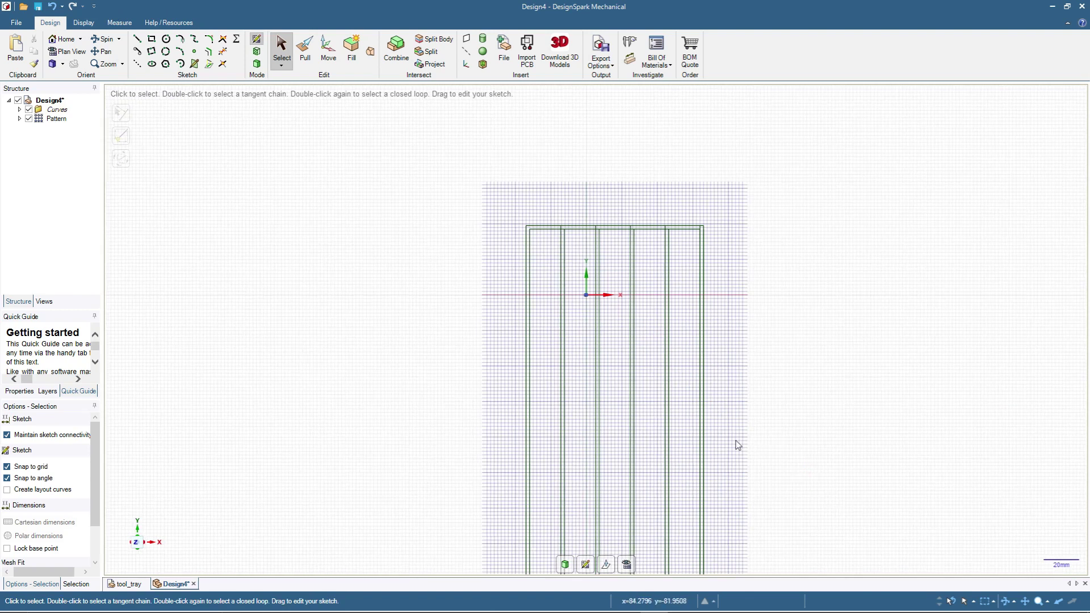
middle_drag(614, 458, 614, 399)
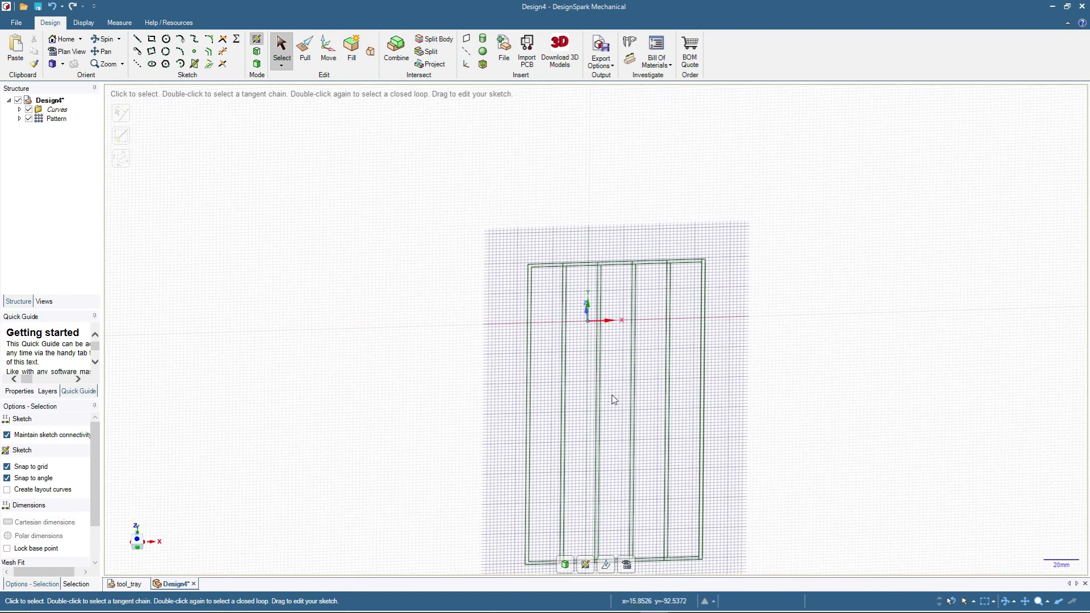
click(256, 64)
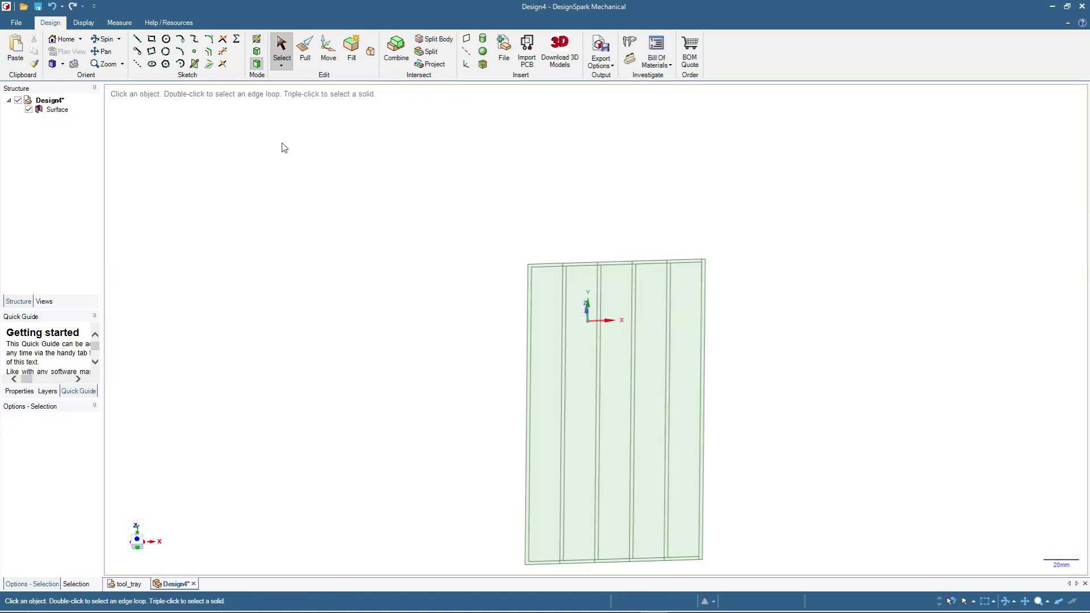
scroll(437, 328, down, 2)
scroll(460, 447, up, 2)
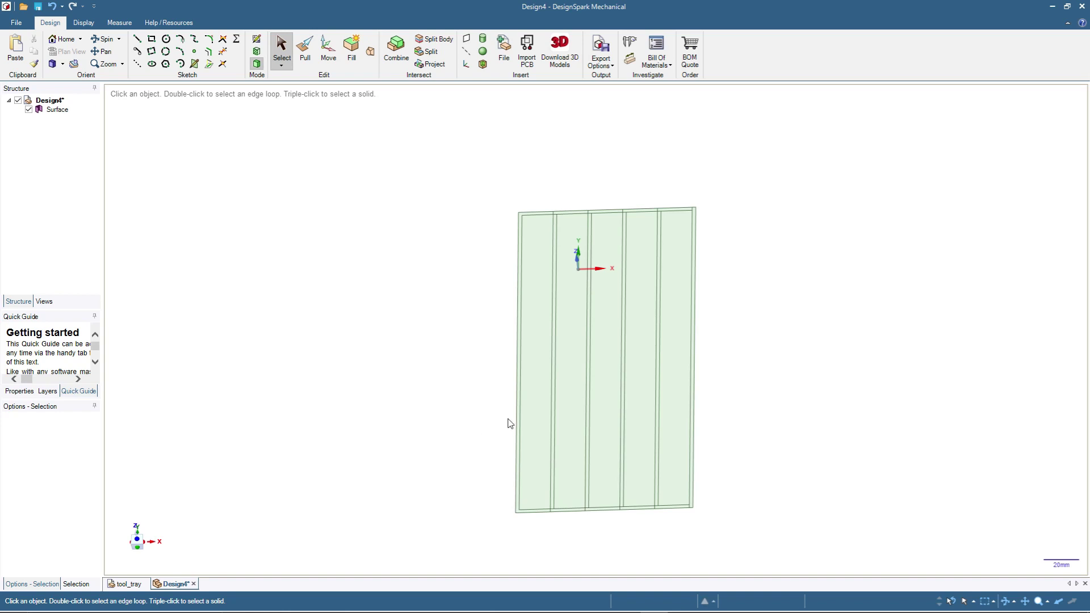
Step: Pull all outer wall and divider faces up 40 mm, leaving the five compartment faces out of the selection
click(537, 398)
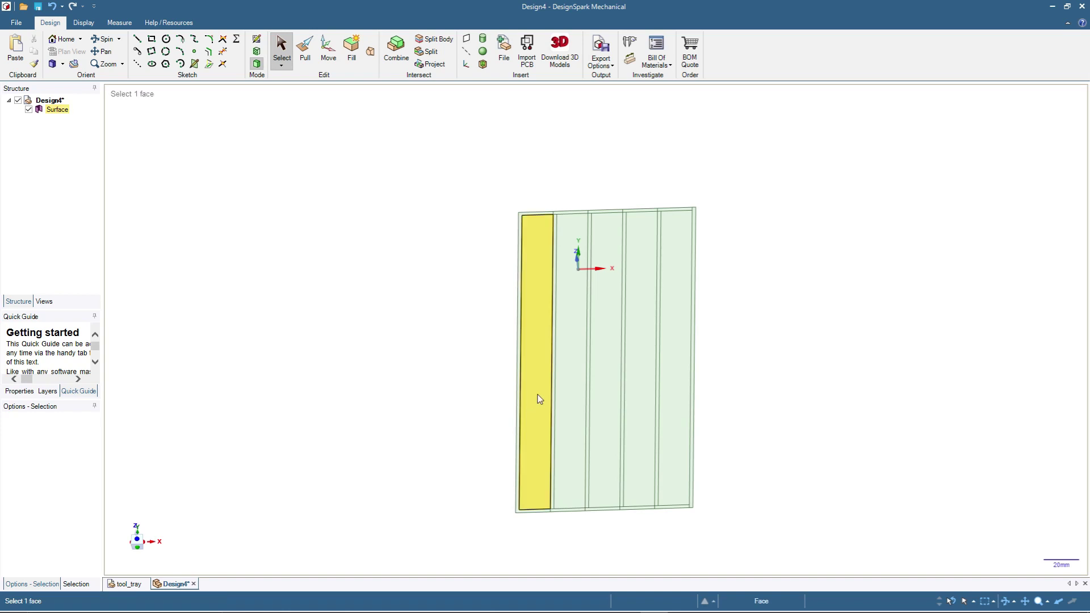
click(539, 349)
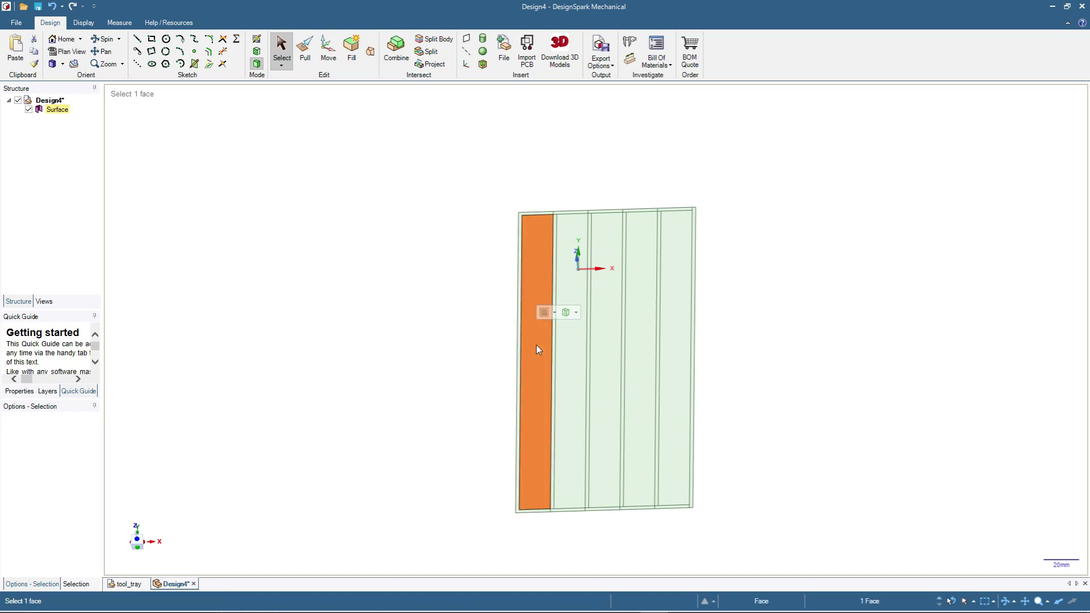
key(ctrl+a)
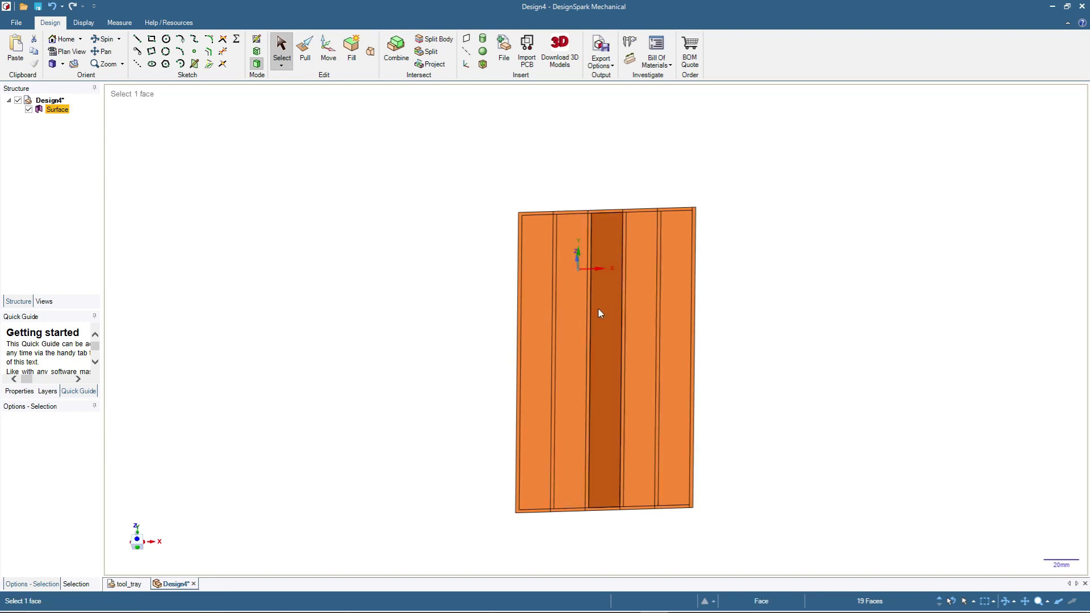
key(ctrl)
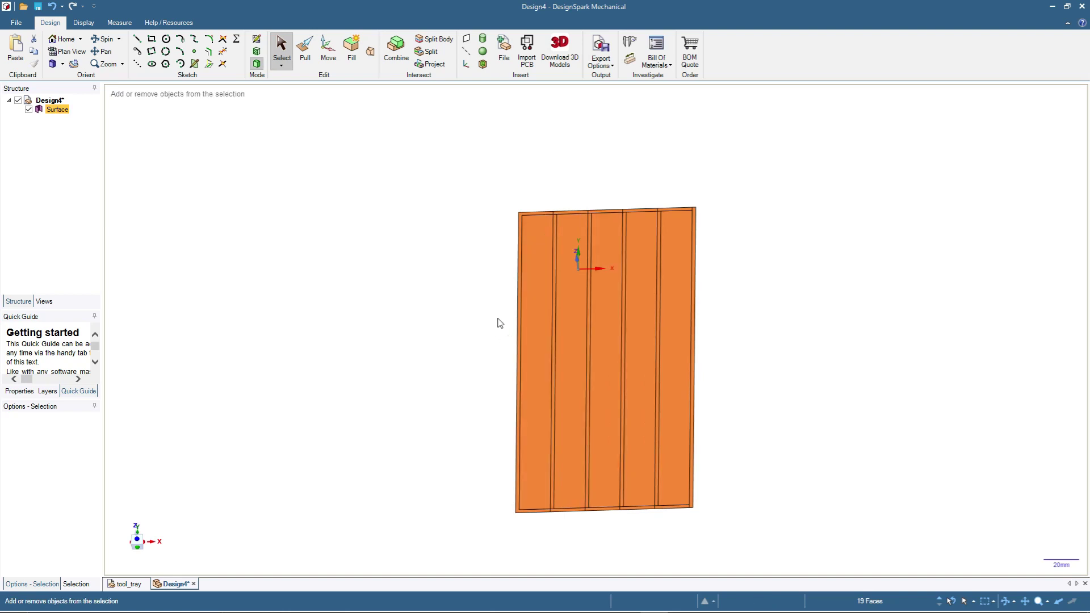
ctrl+click(533, 290)
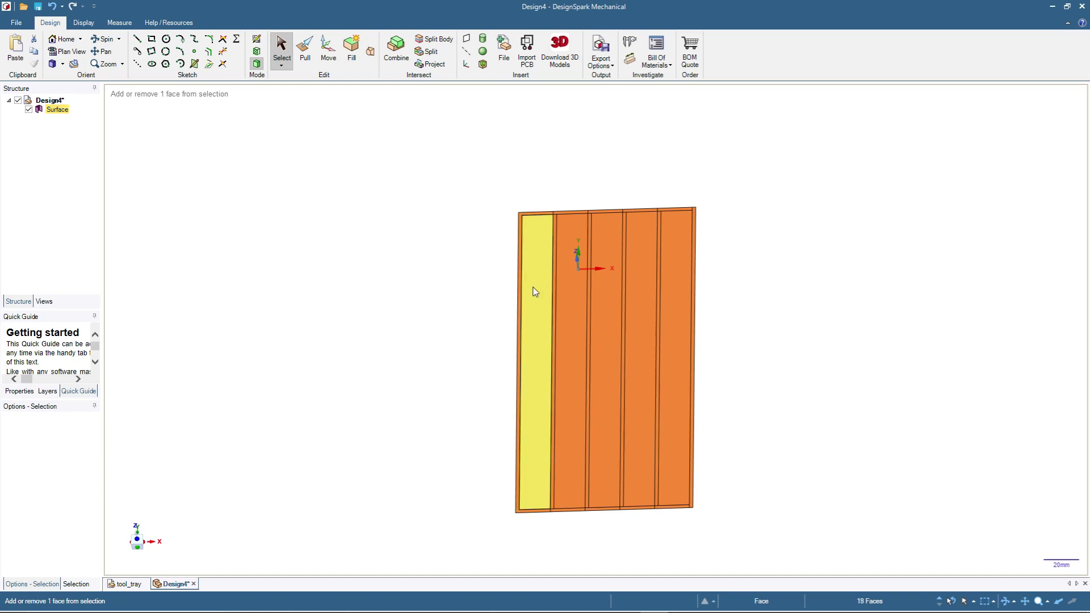
ctrl+click(569, 298)
ctrl+click(607, 300)
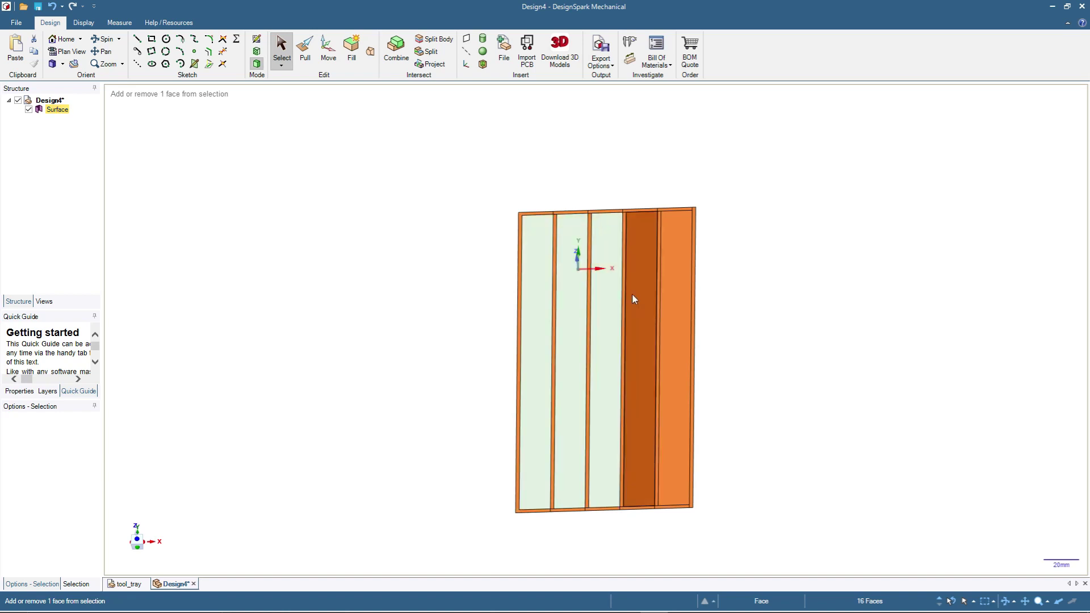
ctrl+click(632, 295)
ctrl+click(669, 296)
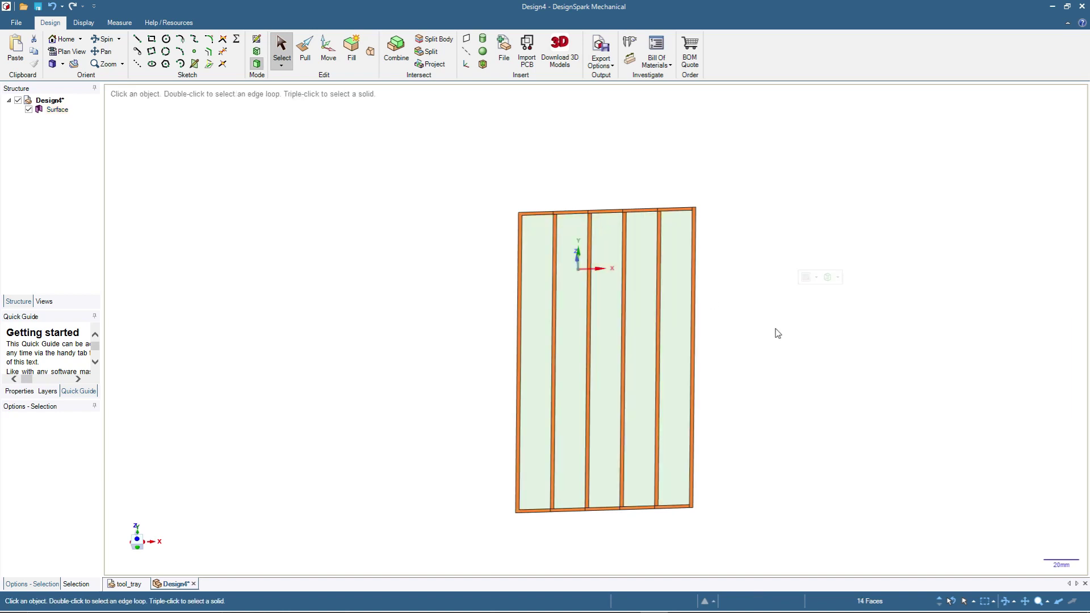
middle_drag(786, 496, 770, 443)
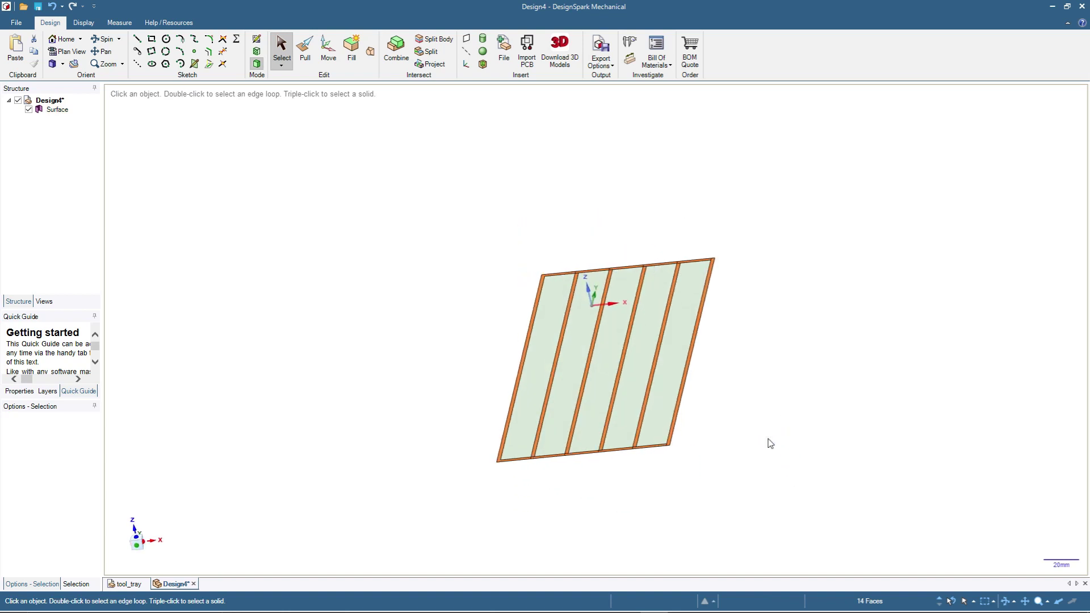
click(306, 50)
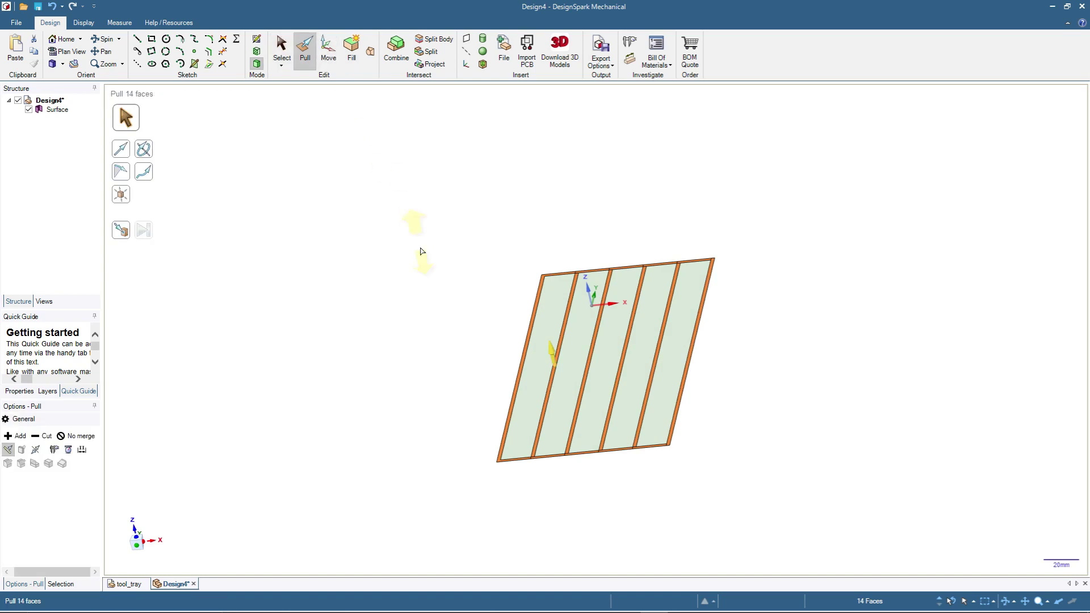
drag(472, 365, 454, 293)
text(40)
key(Return)
middle_drag(380, 260, 392, 356)
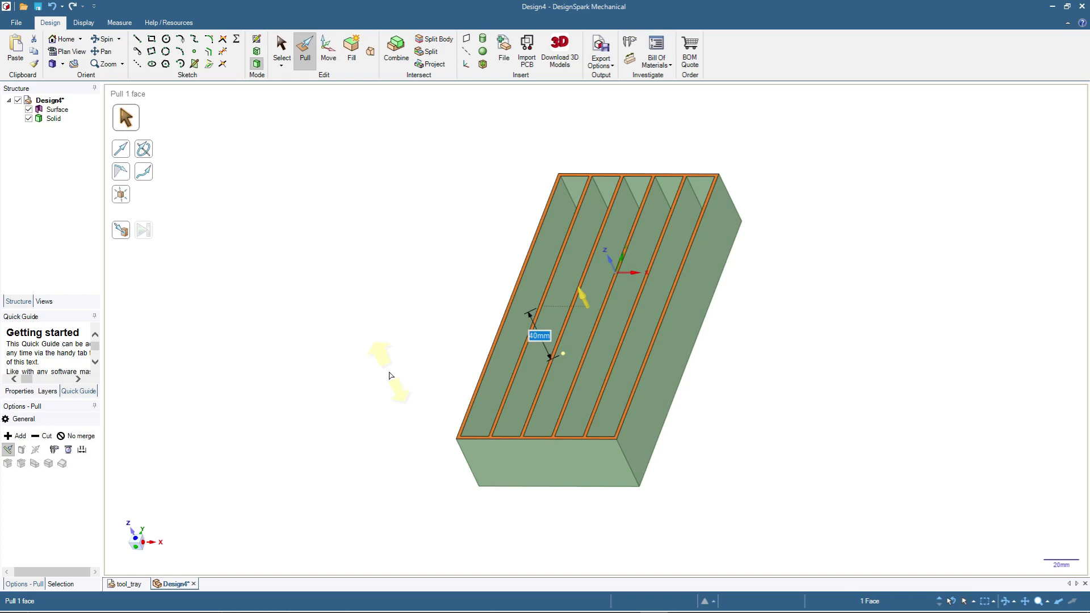
Step: Pull the remaining surface of five compartment faces up 2 mm to form the tray's floor, and clear the selection
middle_drag(357, 499, 407, 525)
click(531, 264)
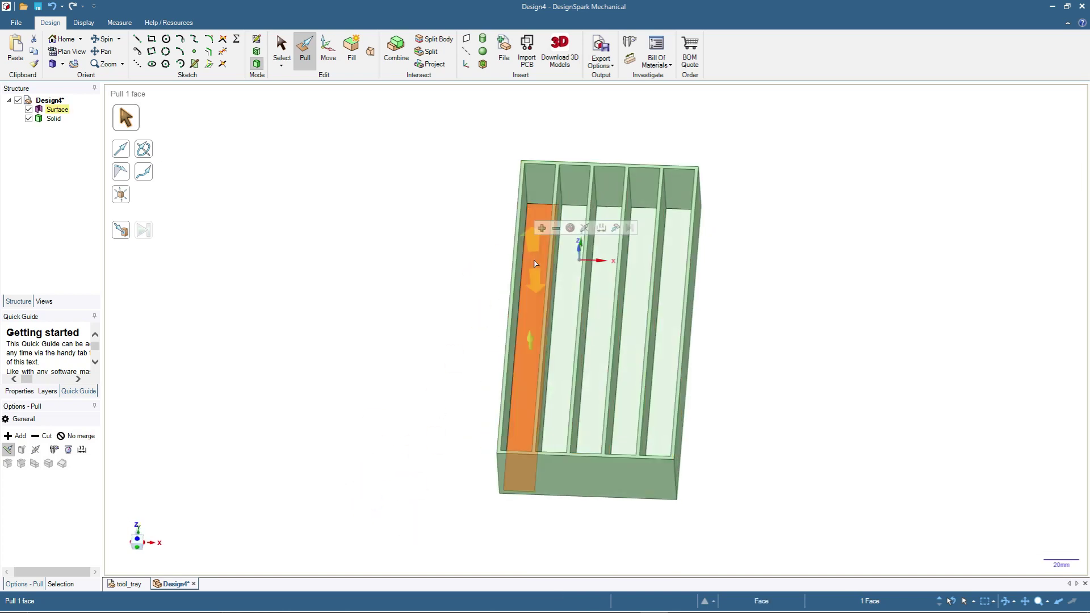
click(57, 109)
middle_drag(402, 418, 375, 251)
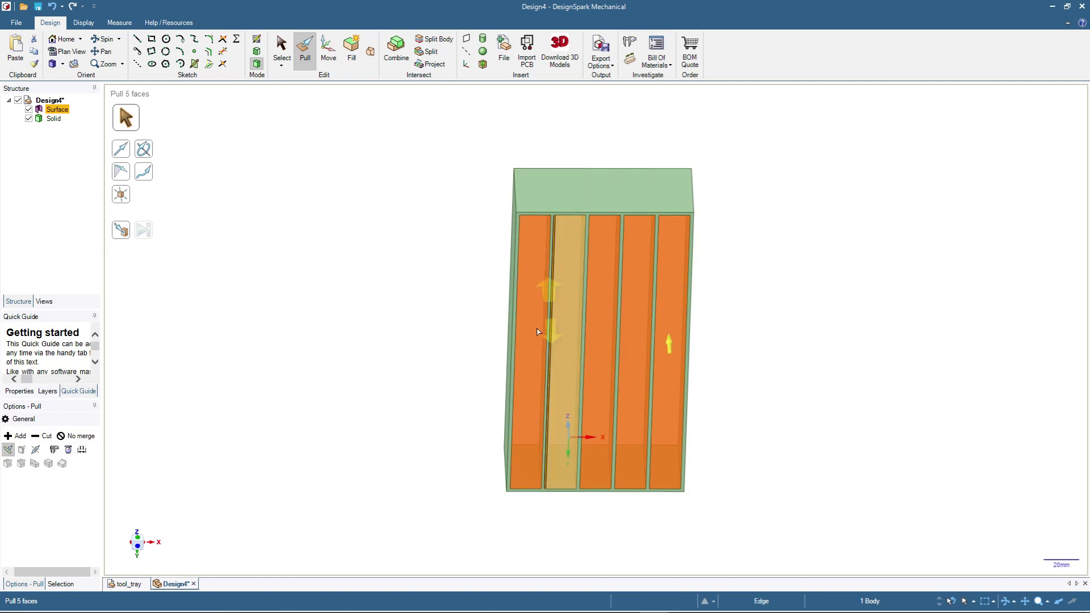
key(h)
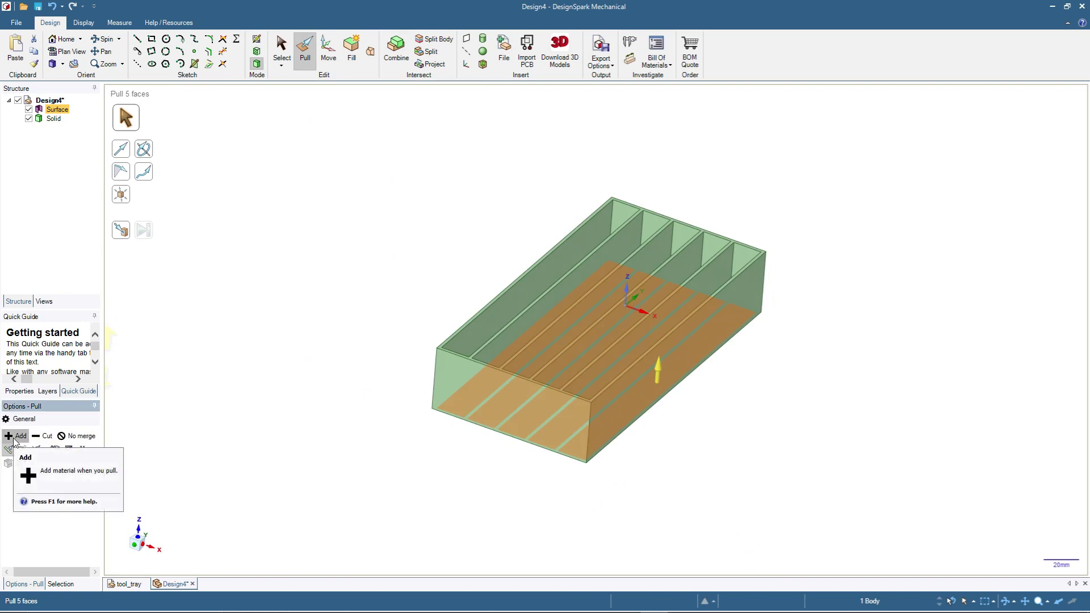
drag(316, 439, 319, 409)
text(2)
key(Return)
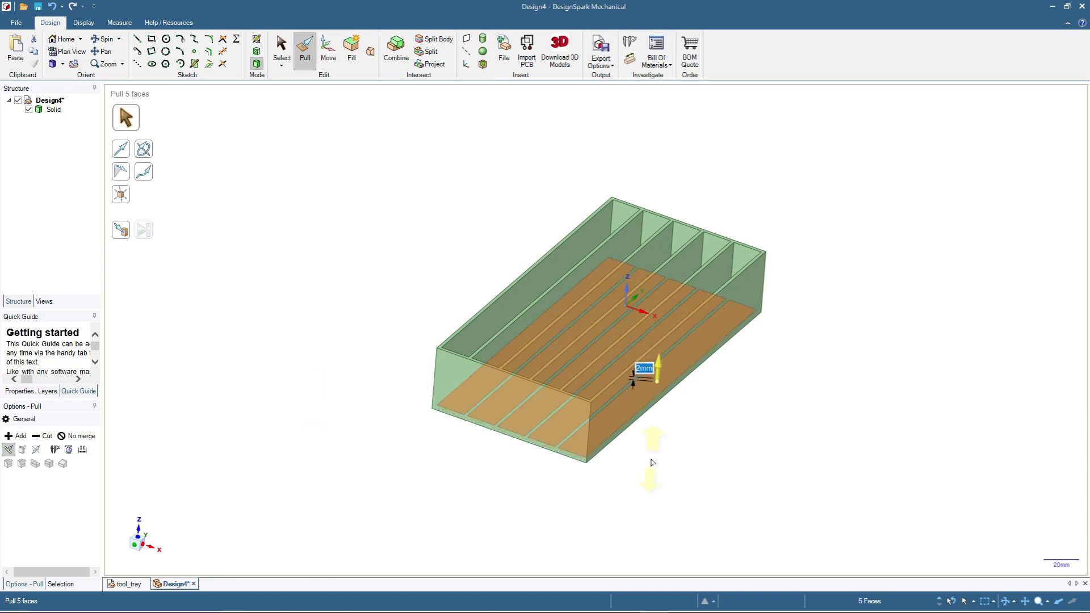
click(282, 46)
click(392, 247)
mouse_move(392, 247)
middle_down()
mouse_move(426, 323)
mouse_move(385, 342)
mouse_move(416, 282)
middle_up()
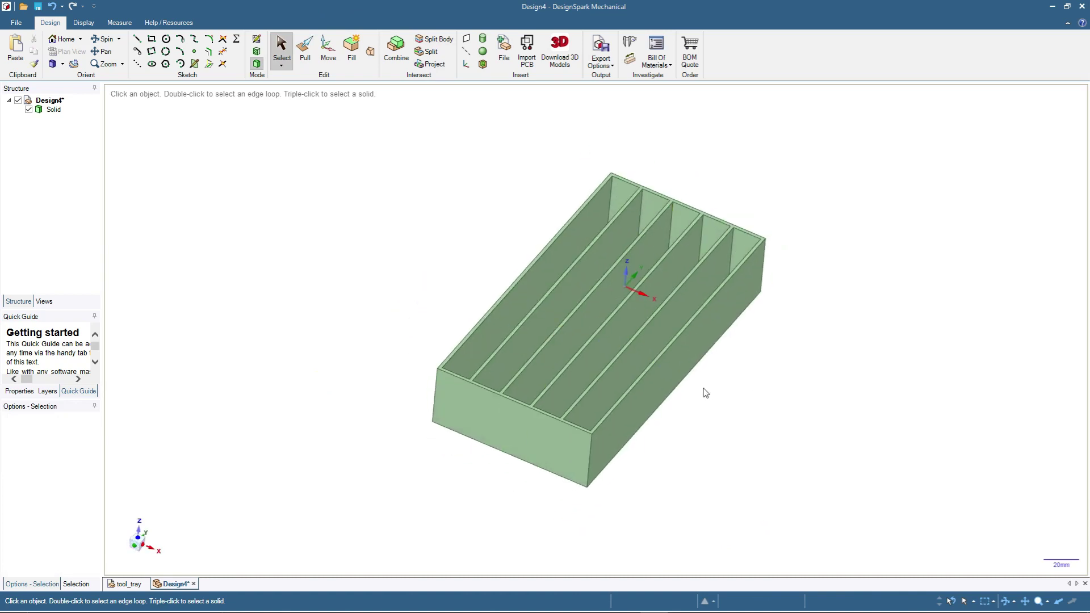
Step: Start a sketch on the tray's long outer side face, facing it head-on
click(686, 382)
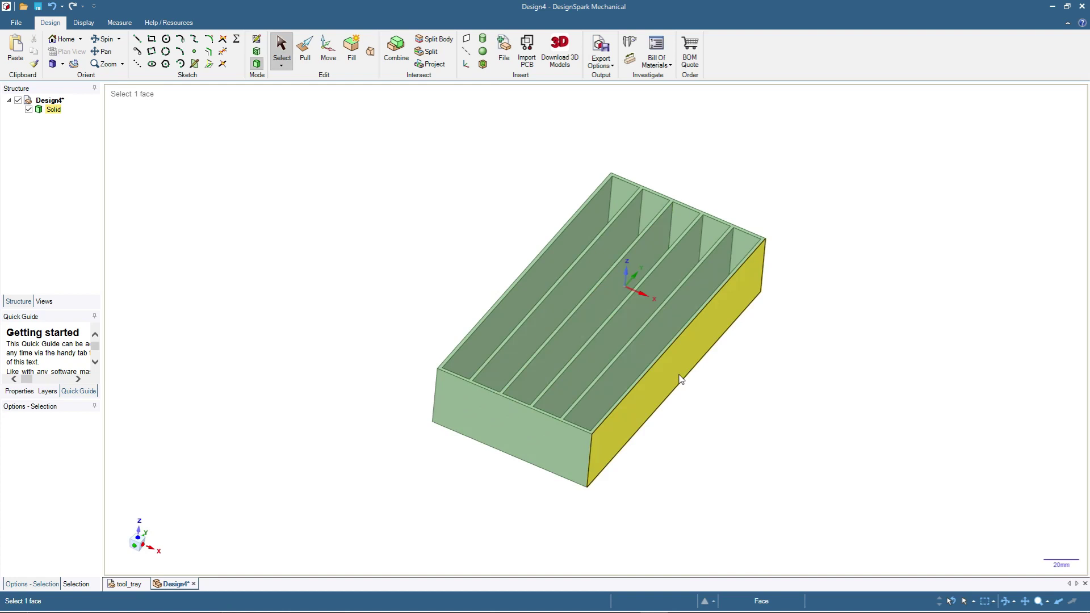
click(676, 376)
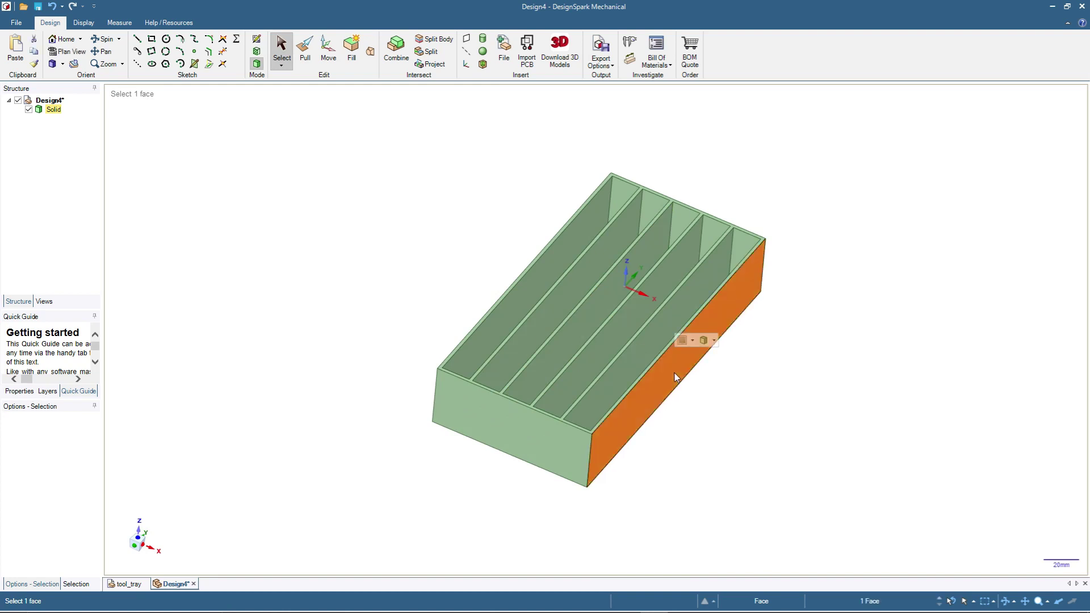
key(v)
scroll(952, 449, up, 1)
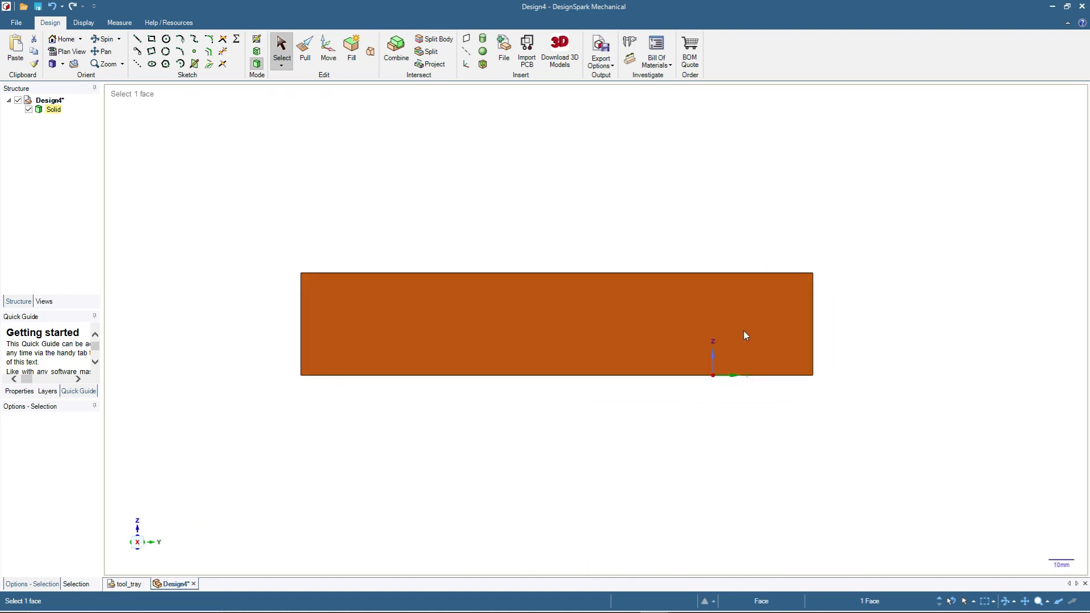
click(255, 40)
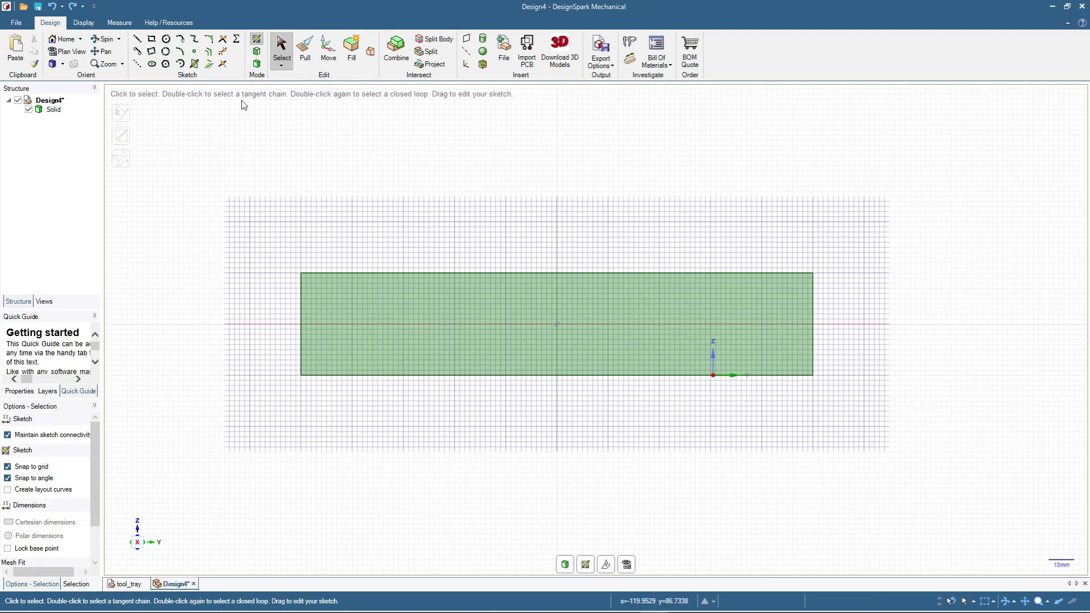
Step: Draw a 75 mm line along the side face's upper edge, starting from its upper-left corner
click(137, 40)
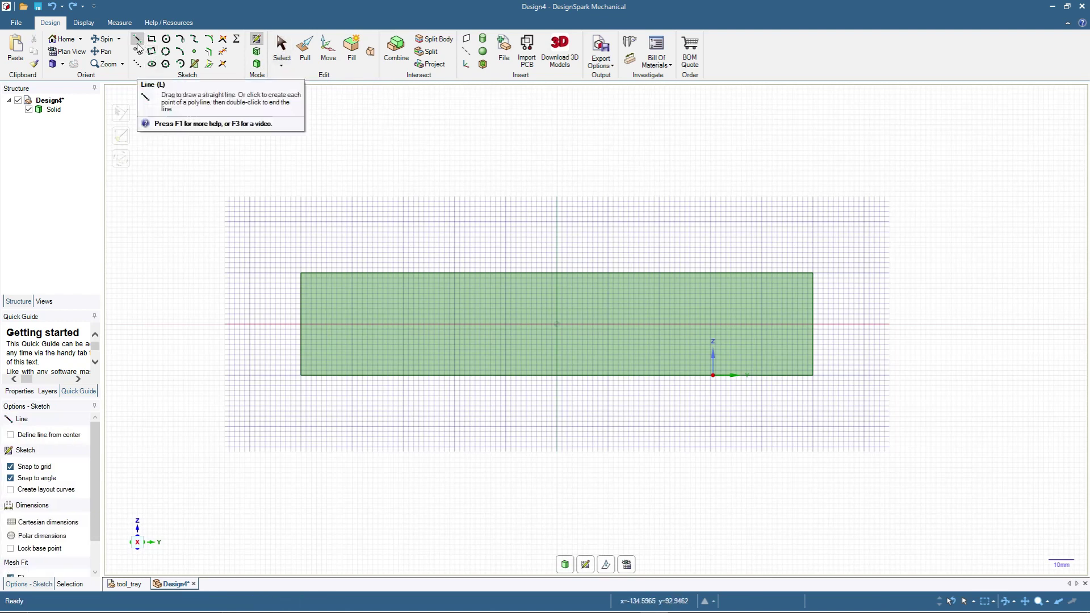
click(301, 273)
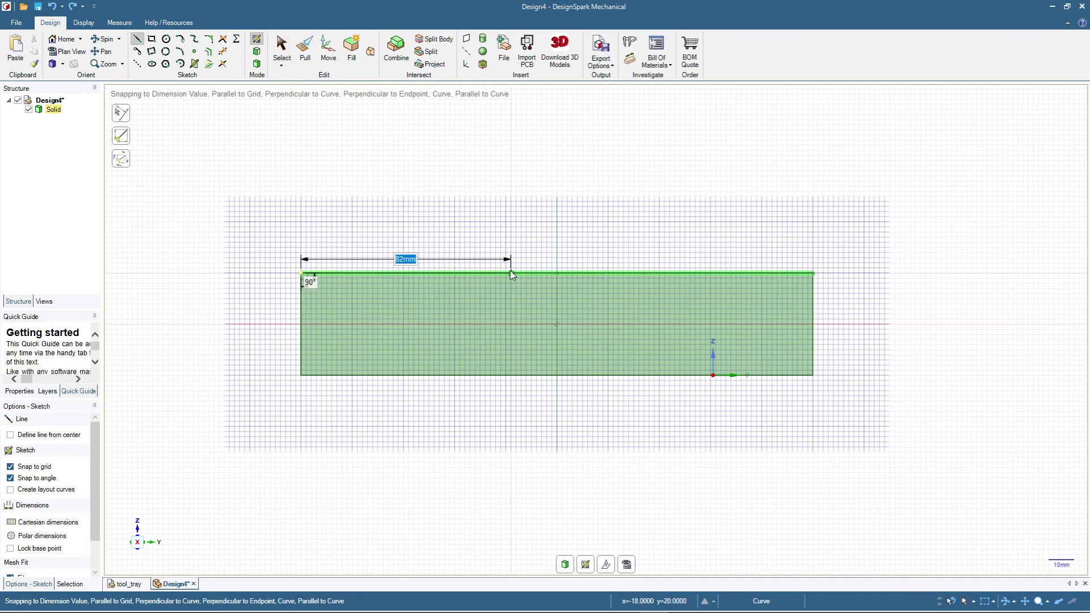
text(75)
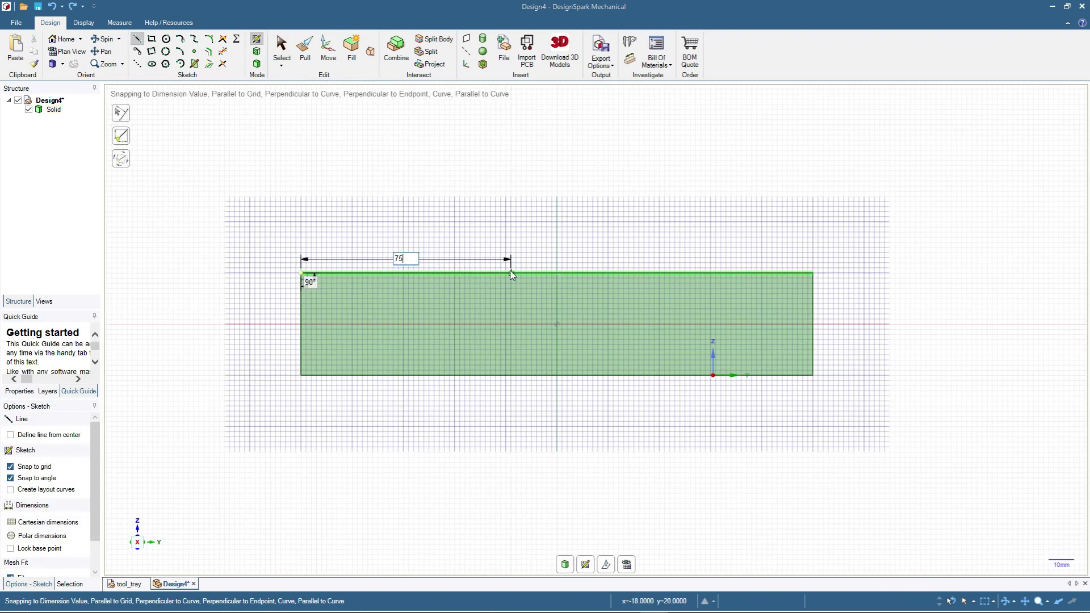
key(Return)
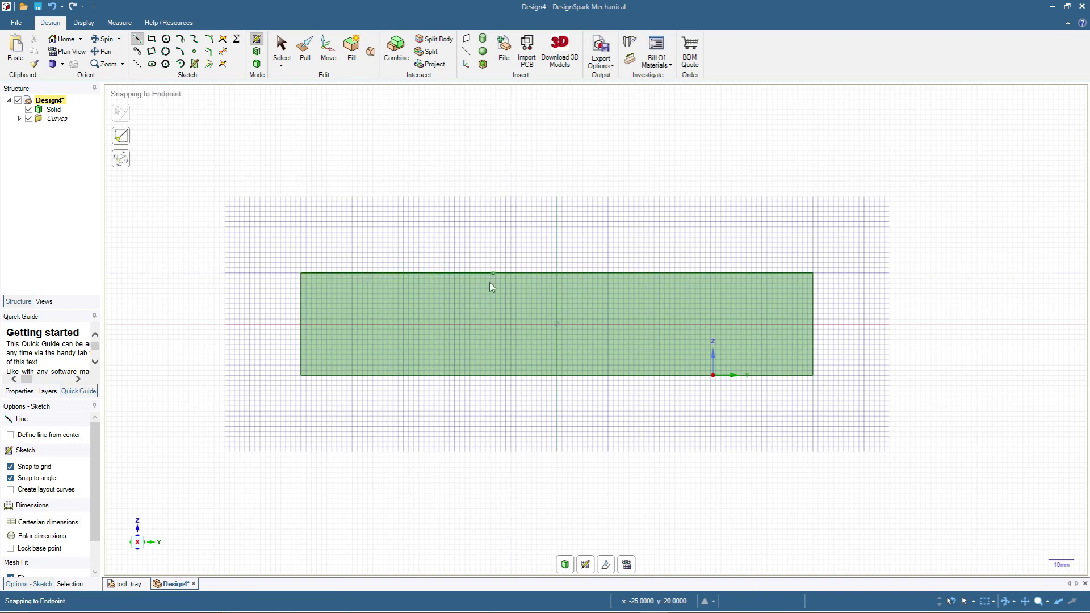
Step: Draw a 70 mm diameter circle centred on the free end of the 75 mm line
click(165, 39)
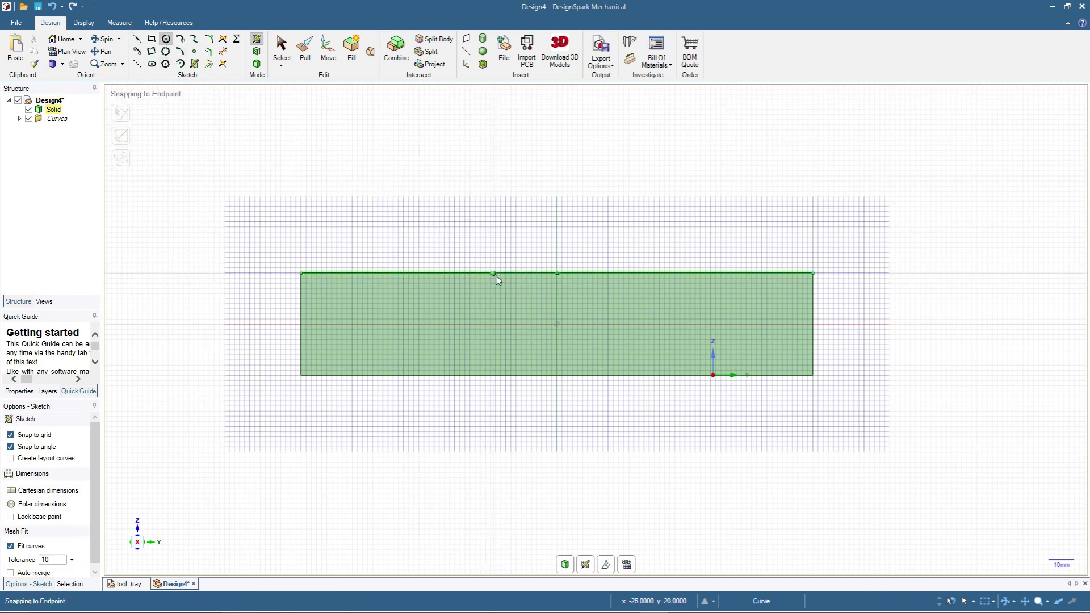
click(493, 273)
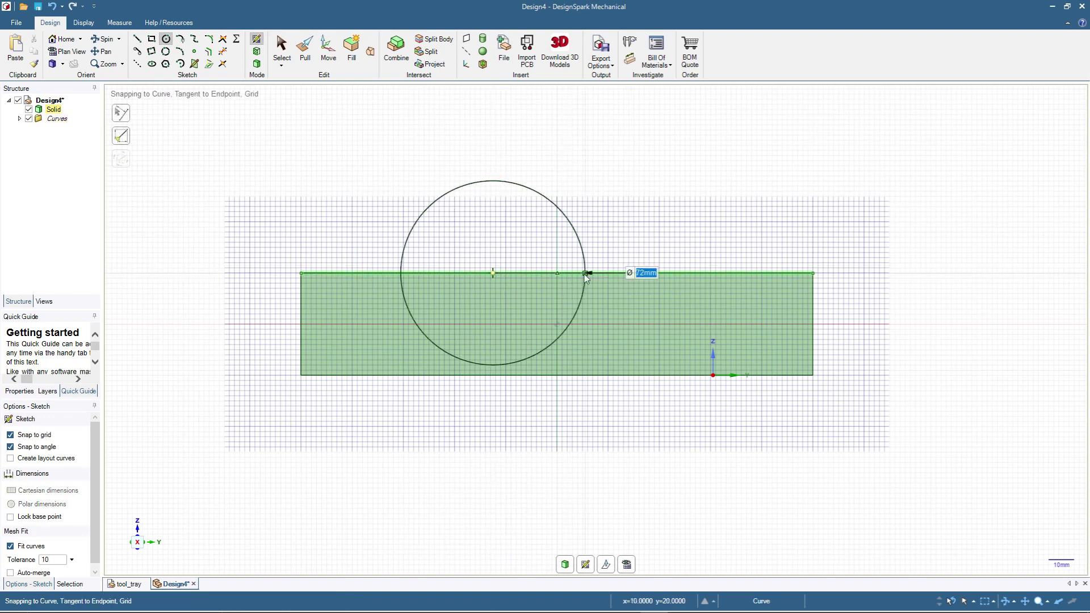
text(70)
key(Return)
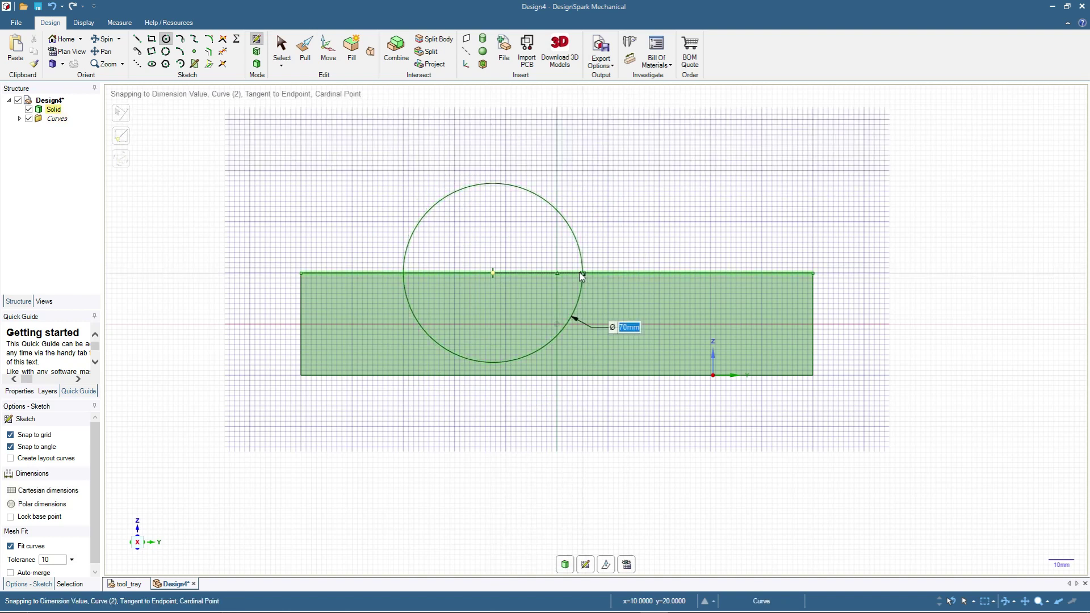
Step: Draw a tangent arc about 93 mm in diameter, sweeping about 55°, from the circle's lower left side to the side face's upper edge
scroll(414, 316, up, 2)
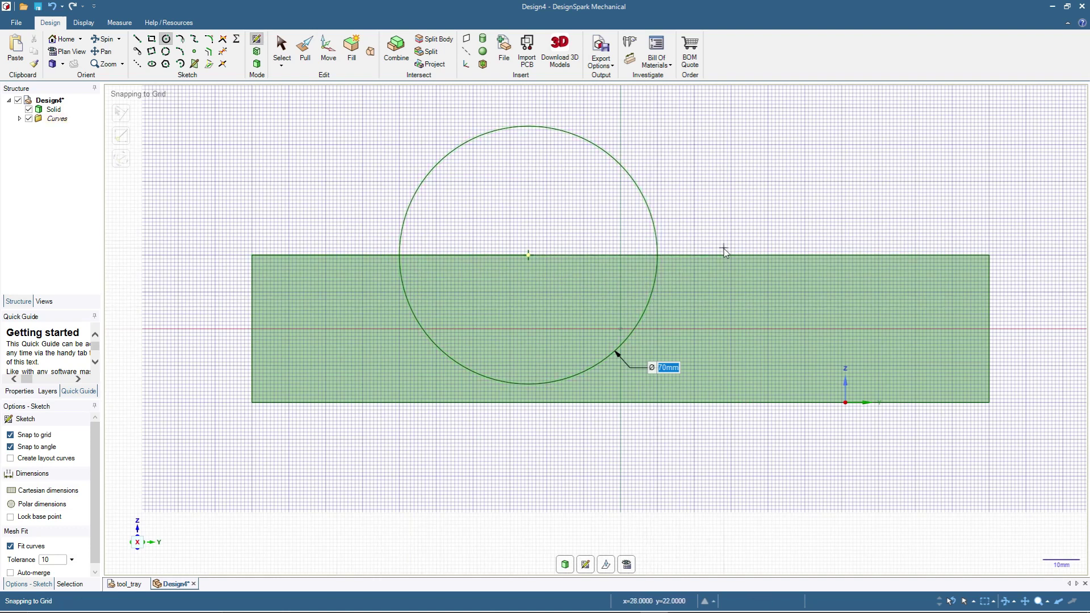
scroll(321, 281, up, 2)
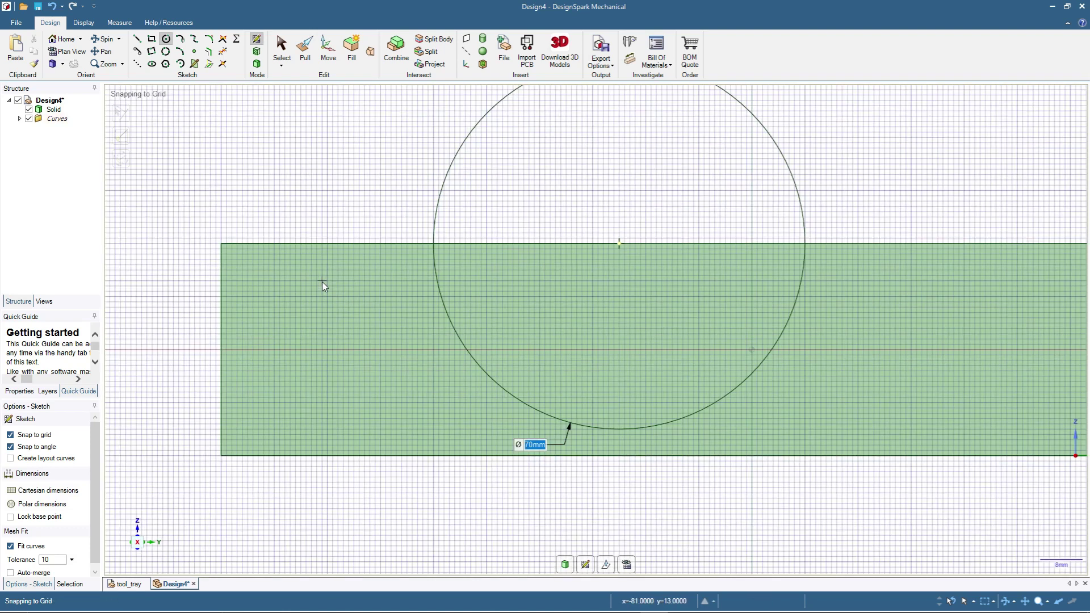
scroll(505, 290, up, 1)
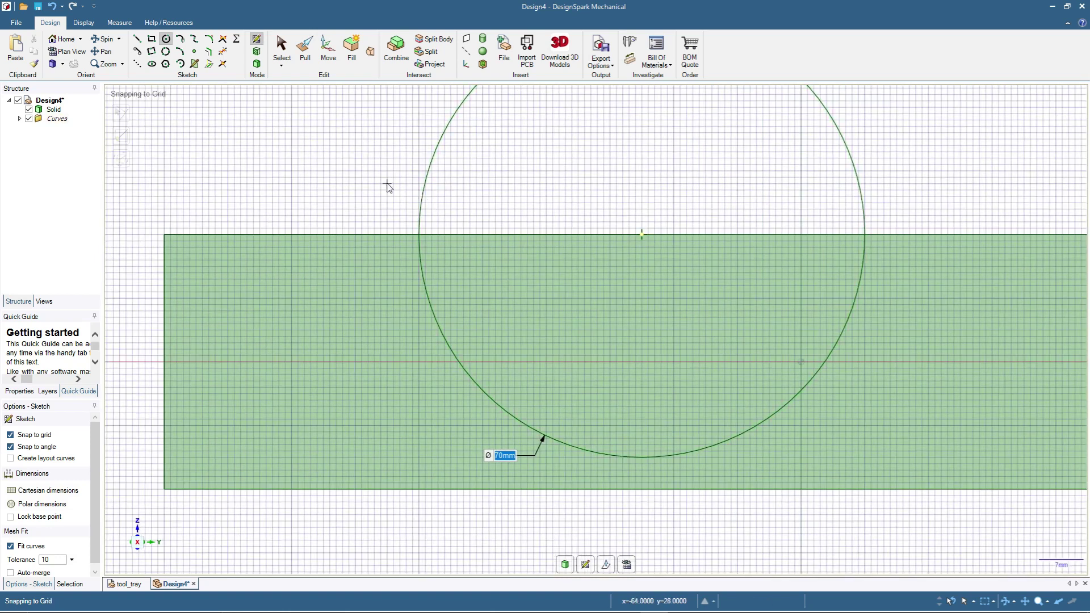
click(182, 40)
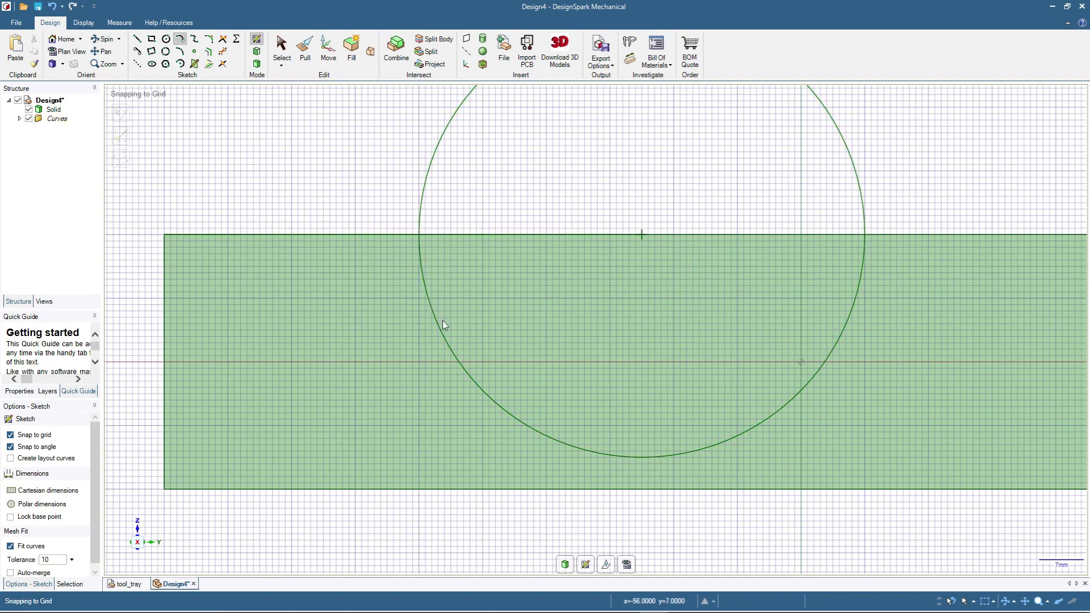
click(459, 362)
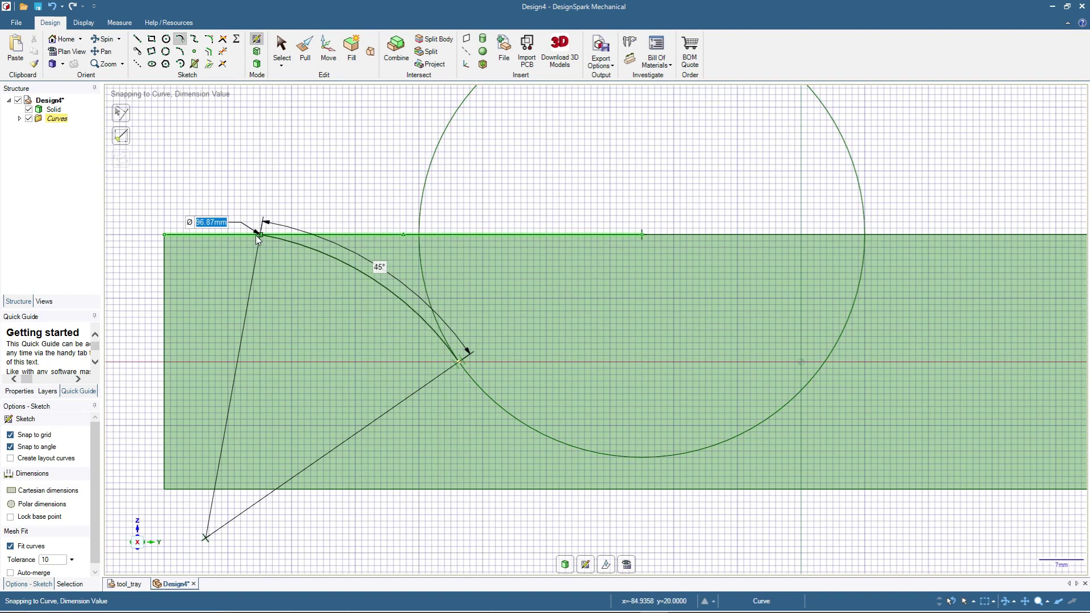
click(215, 233)
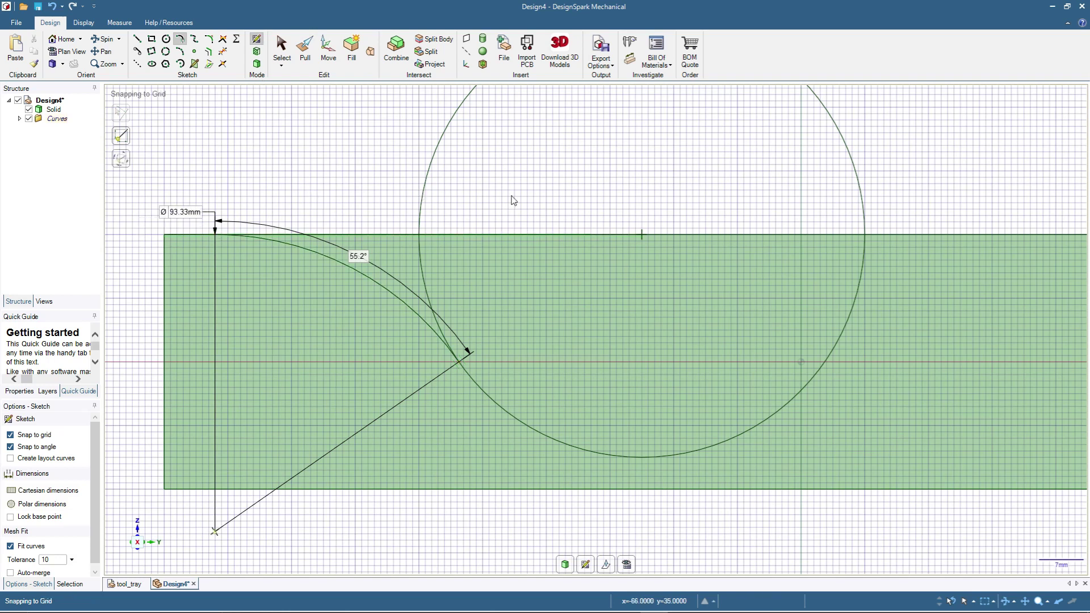
Step: Draw a matching tangent arc about 93 mm in diameter and 55° from the circle's lower right side up to the upper edge
click(825, 362)
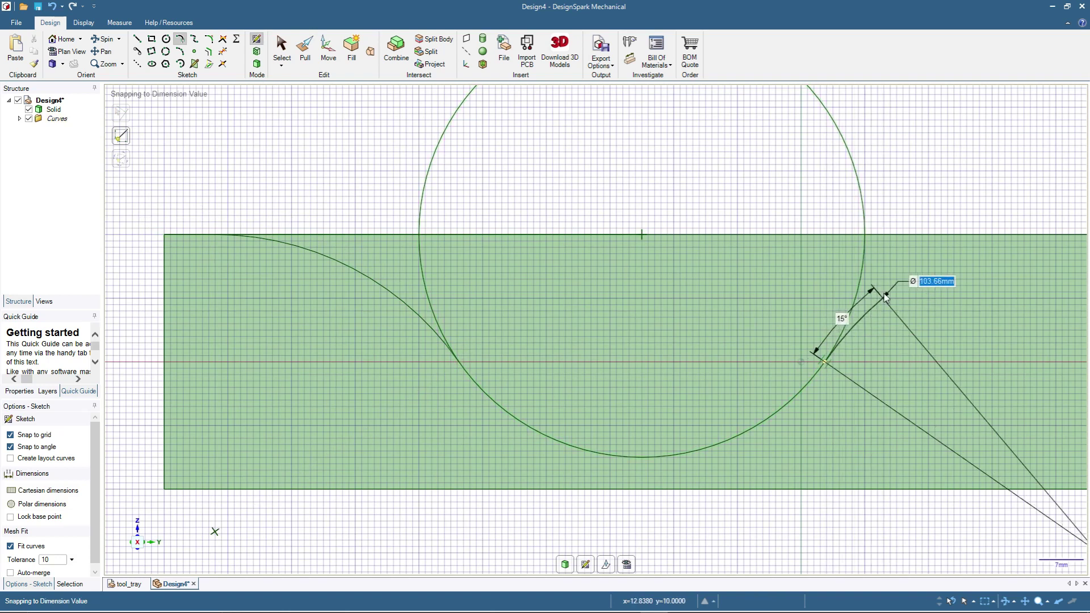
click(1072, 237)
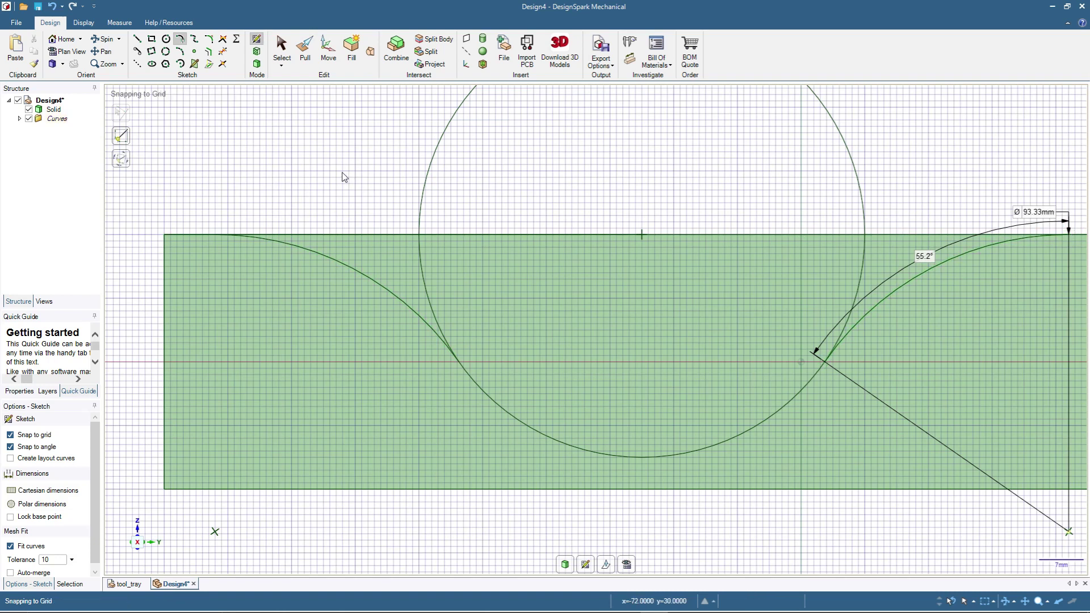
scroll(346, 172, down, 1)
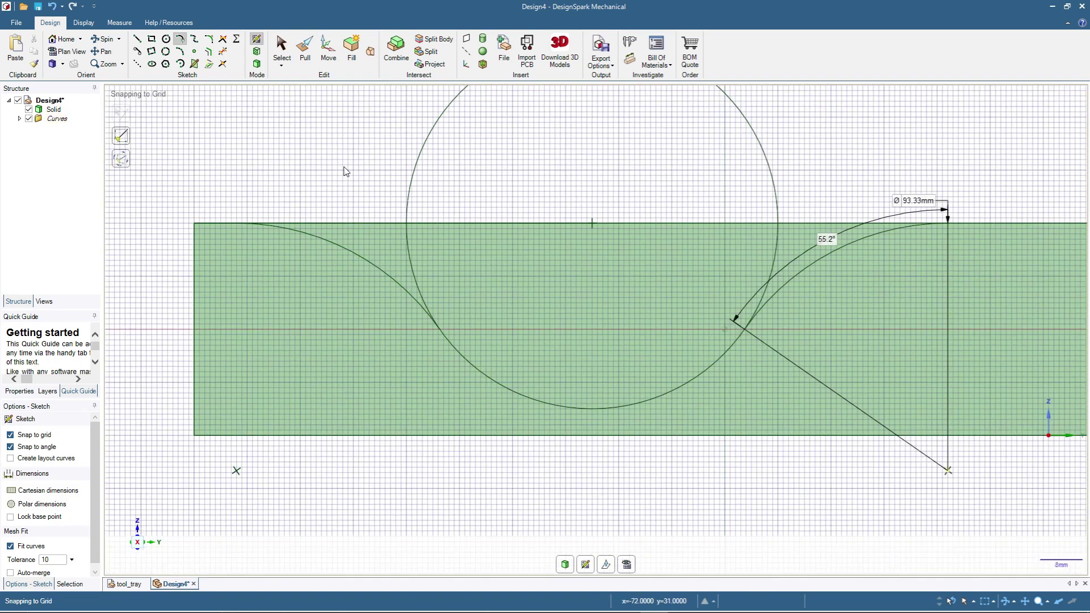
Step: Return to 3D mode and cut the three side-face regions between the arcs and circle through all the tray's walls with Pull
click(259, 64)
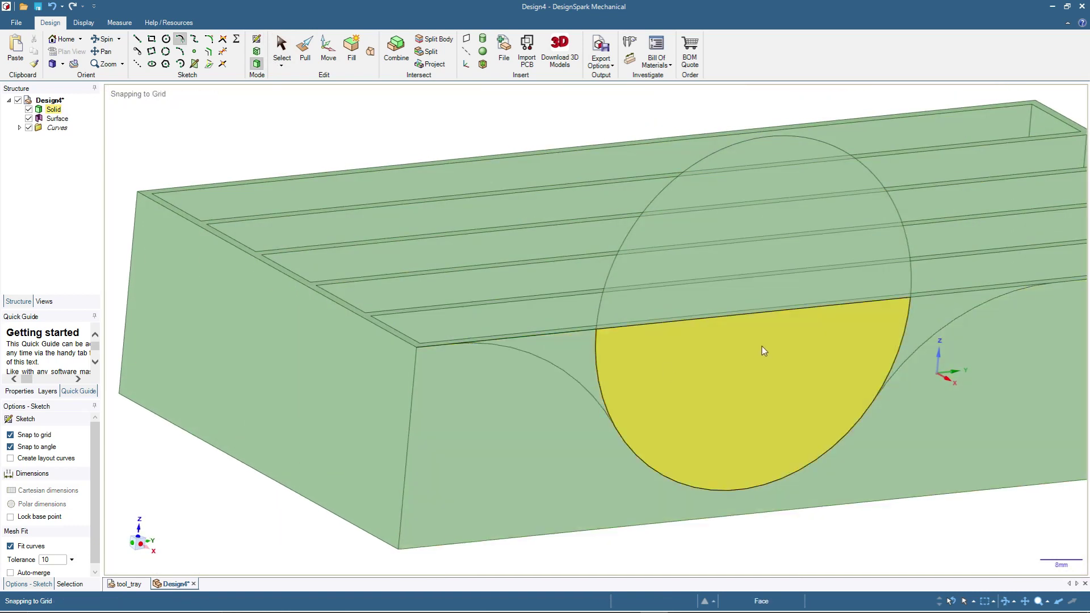
click(288, 46)
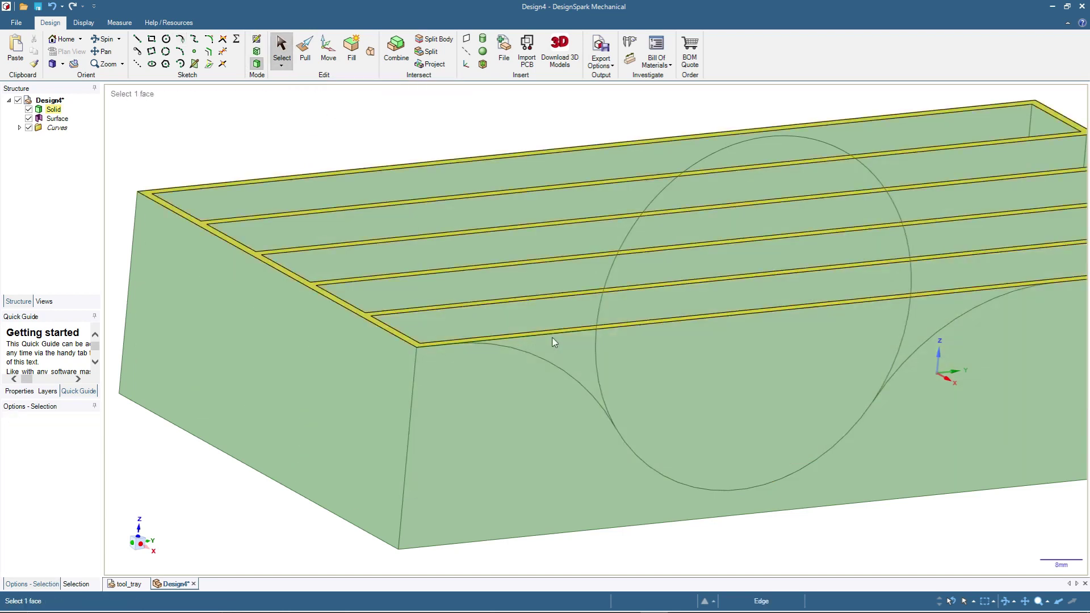
click(579, 368)
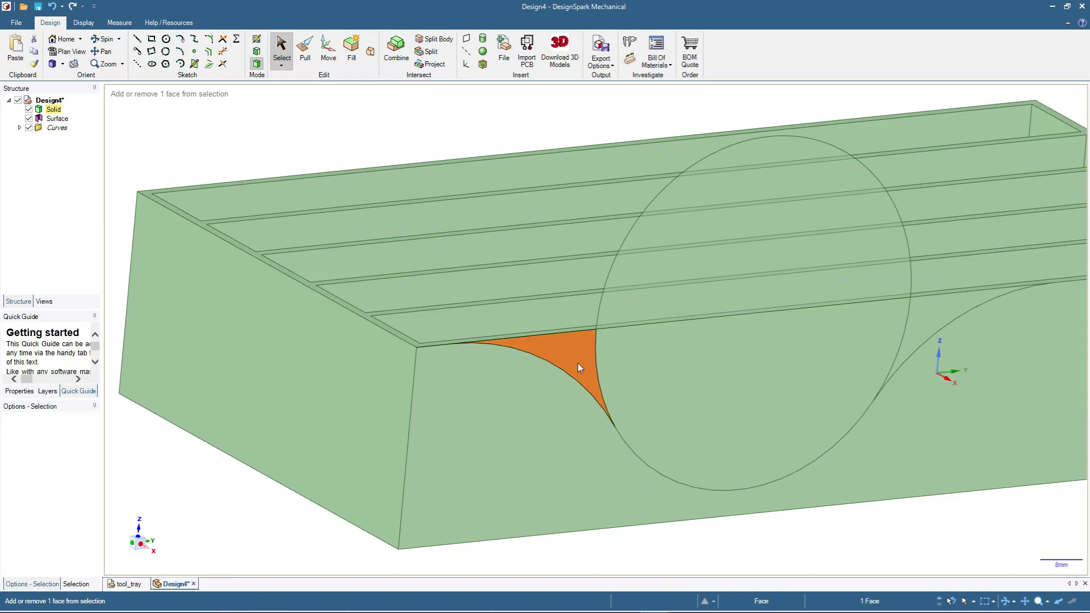
ctrl+click(699, 363)
ctrl+click(937, 318)
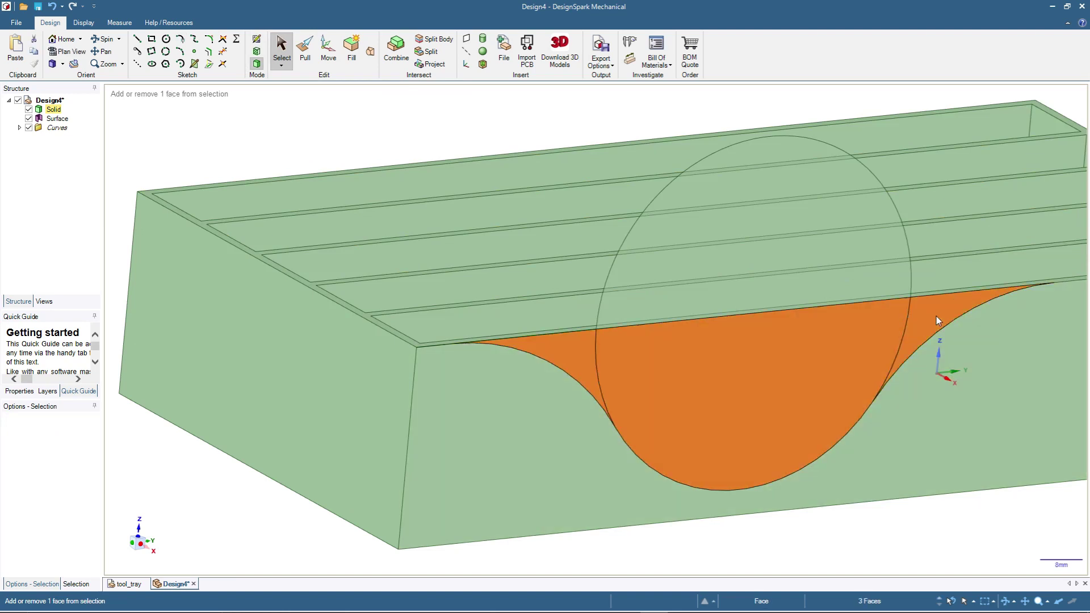
click(312, 49)
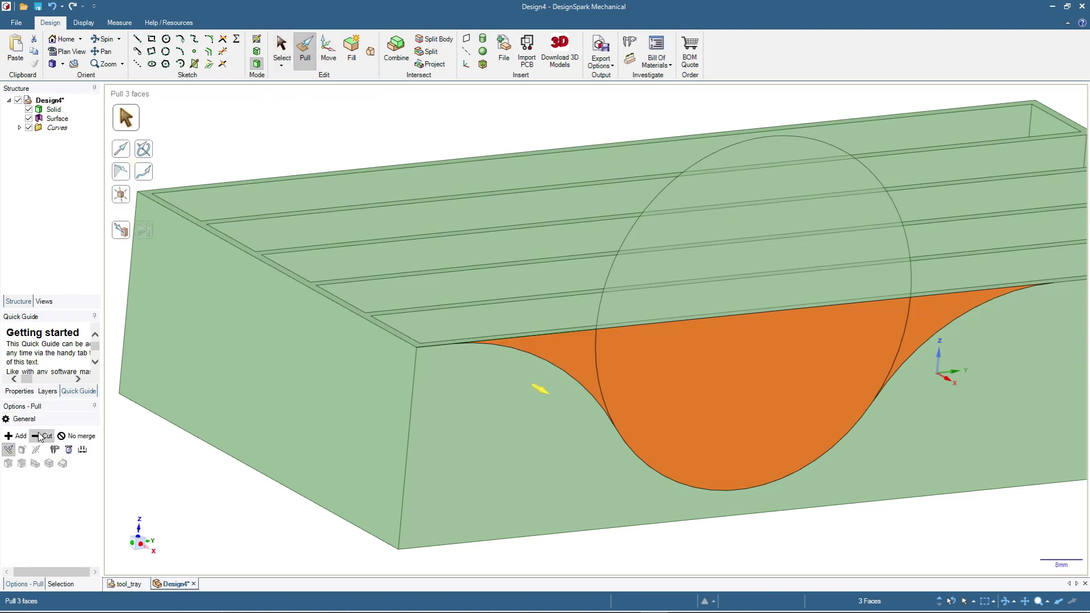
click(41, 435)
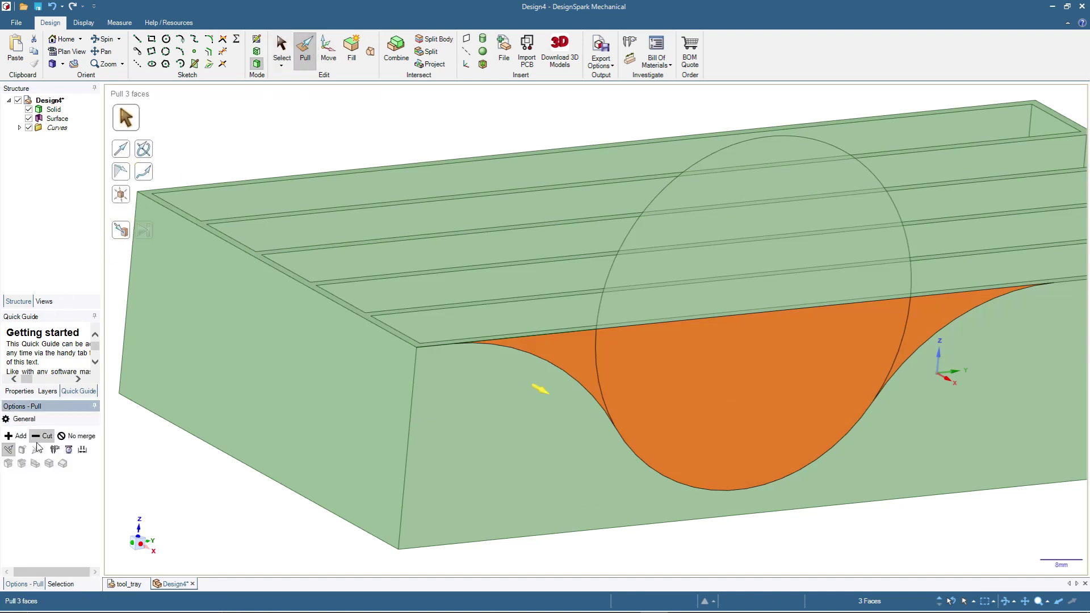
mouse_move(732, 399)
mouse_down()
mouse_move(555, 194)
mouse_move(446, 103)
mouse_up()
click(579, 192)
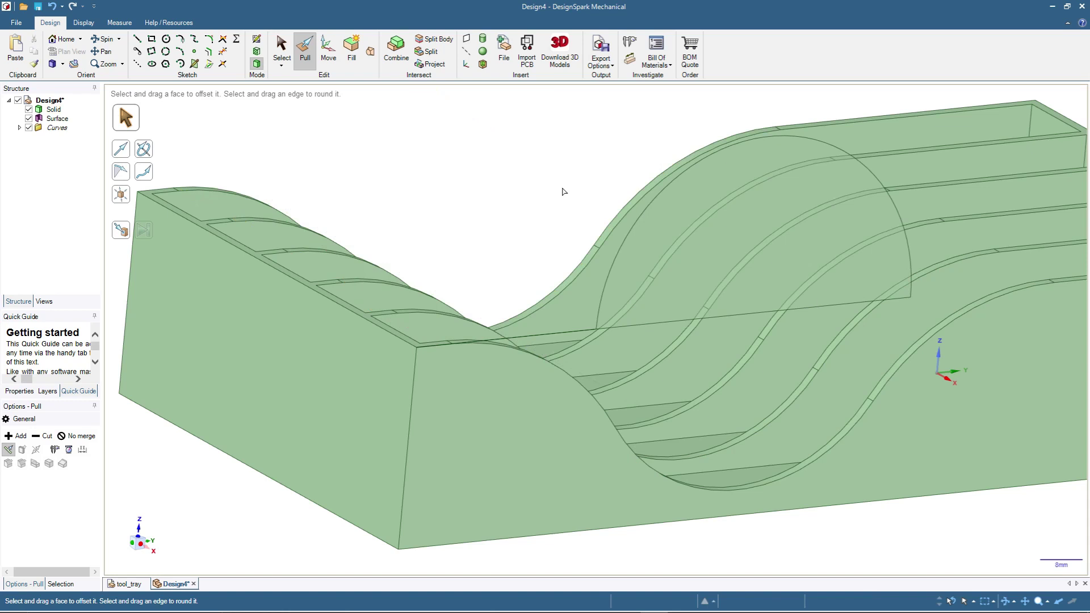
Step: Compare the overall shape of the cut tray with the finished tool_tray design
click(63, 39)
middle_drag(799, 456, 749, 482)
click(124, 584)
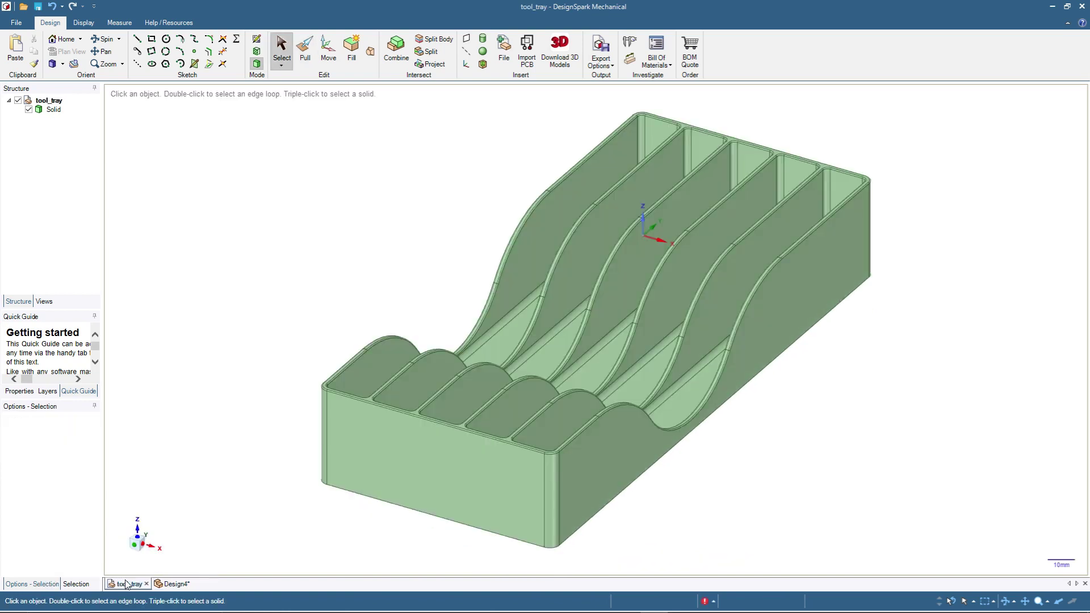
click(170, 584)
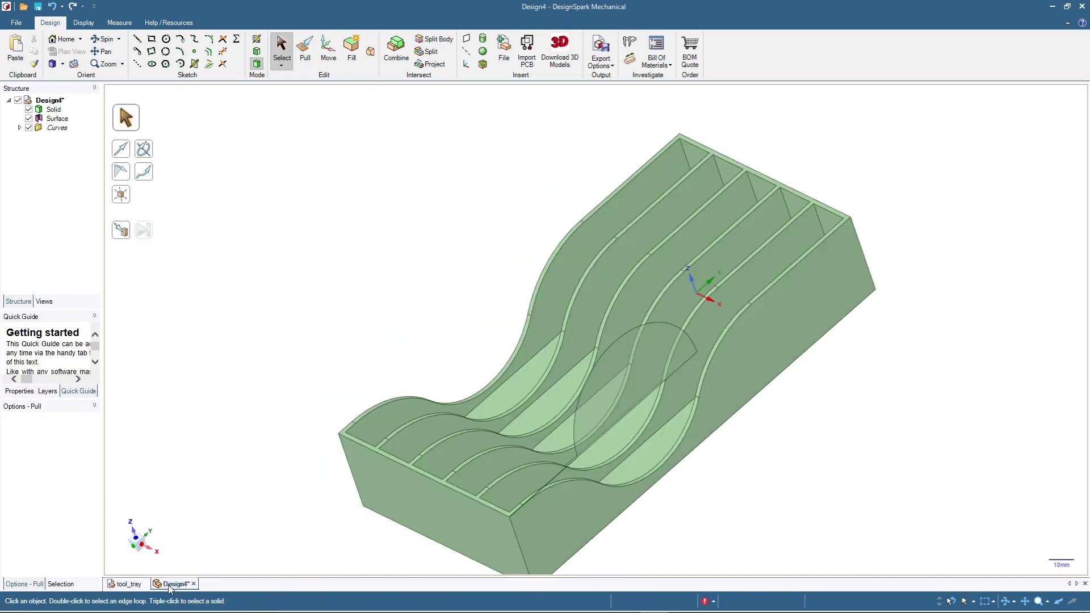
Step: Delete the leftover semicircular surface above the tray's cut-out
key(s)
click(637, 396)
click(634, 384)
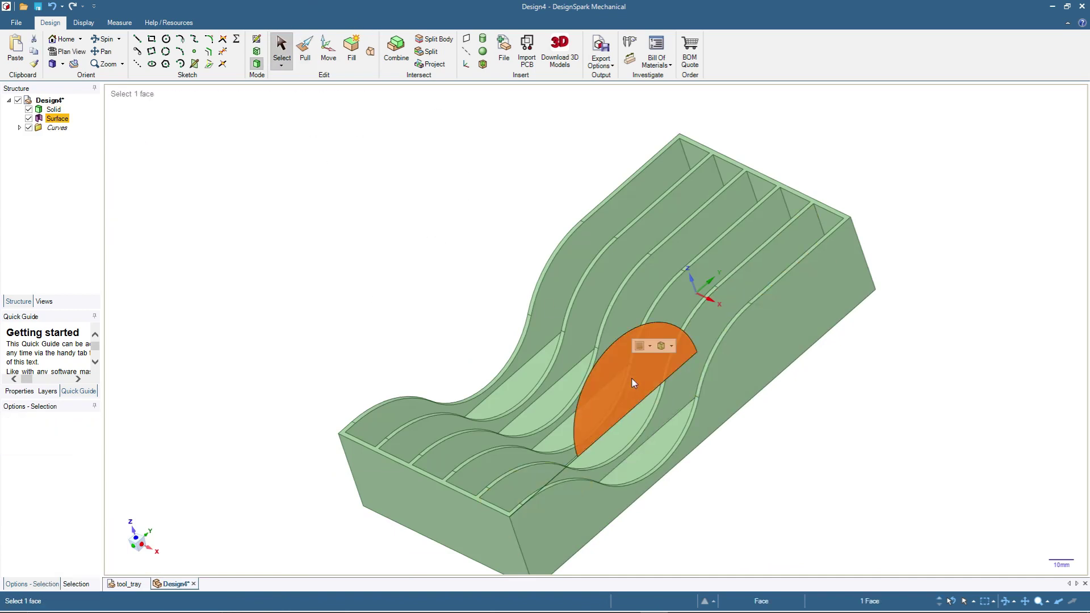
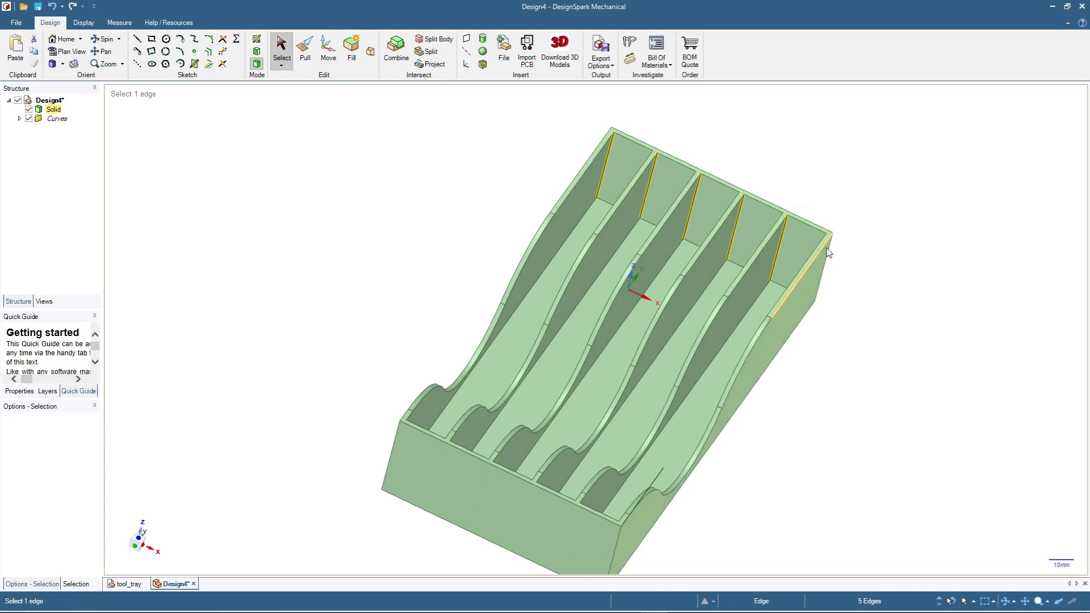
Step: Round the vertical inner corner edges of all five compartments to a 2 mm radius with Pull
click(304, 53)
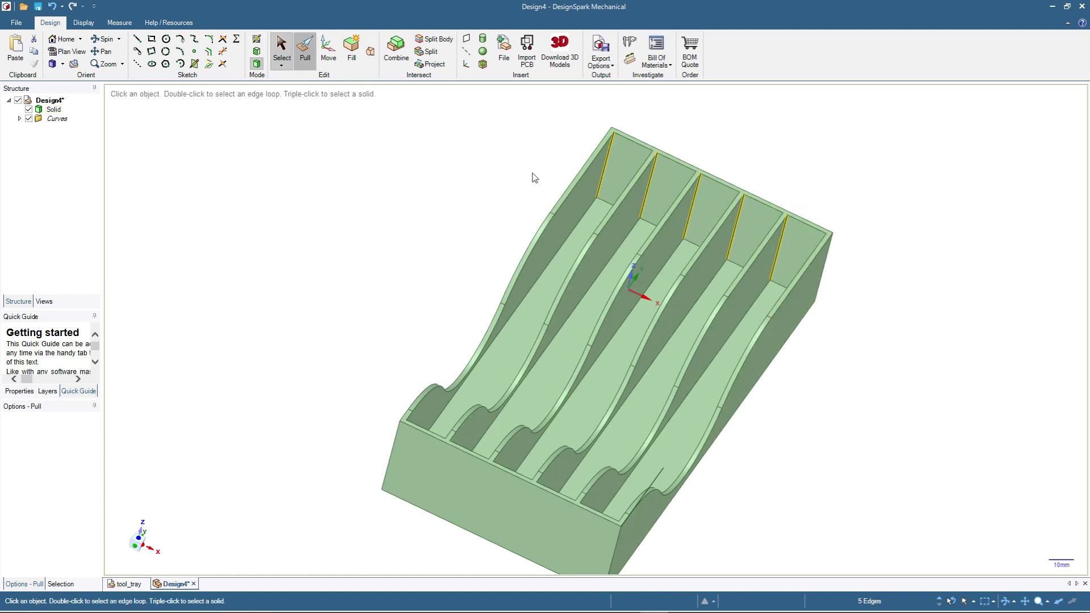
drag(482, 193, 446, 239)
middle_drag(401, 221, 573, 154)
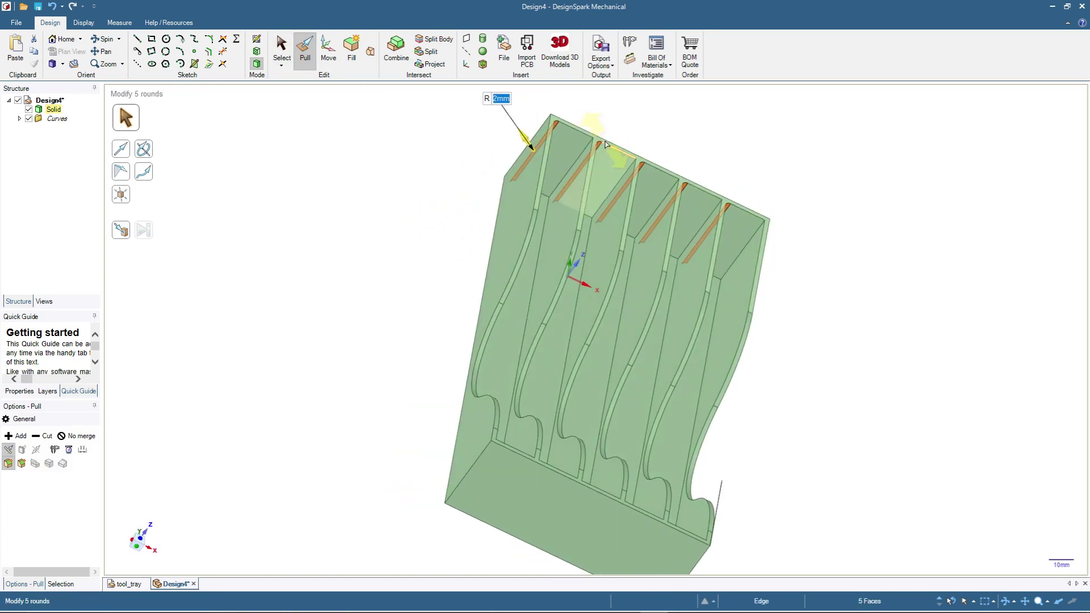
click(576, 158)
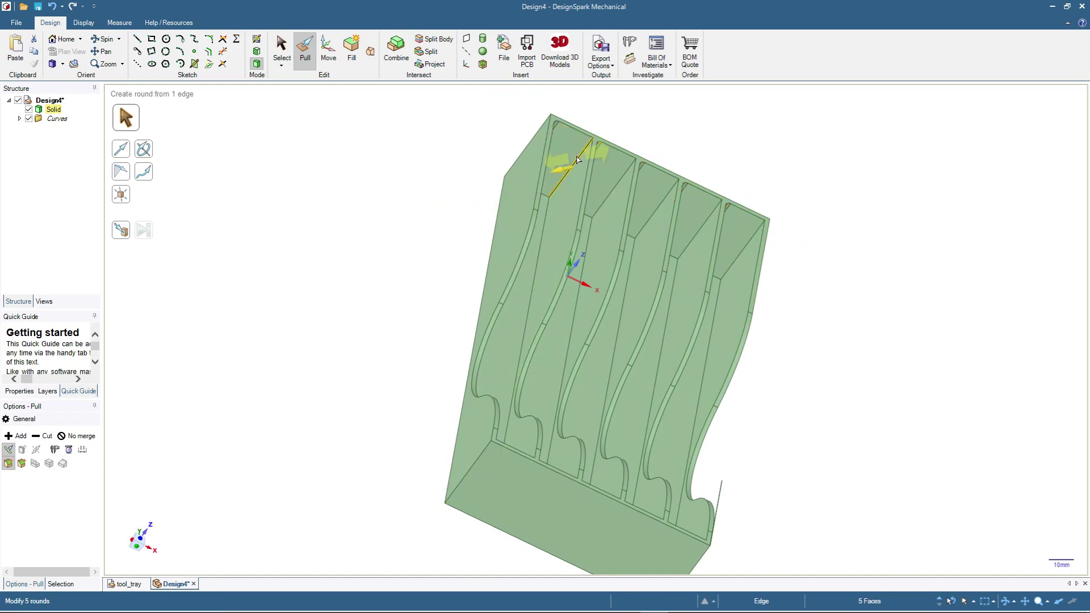
ctrl+click(627, 171)
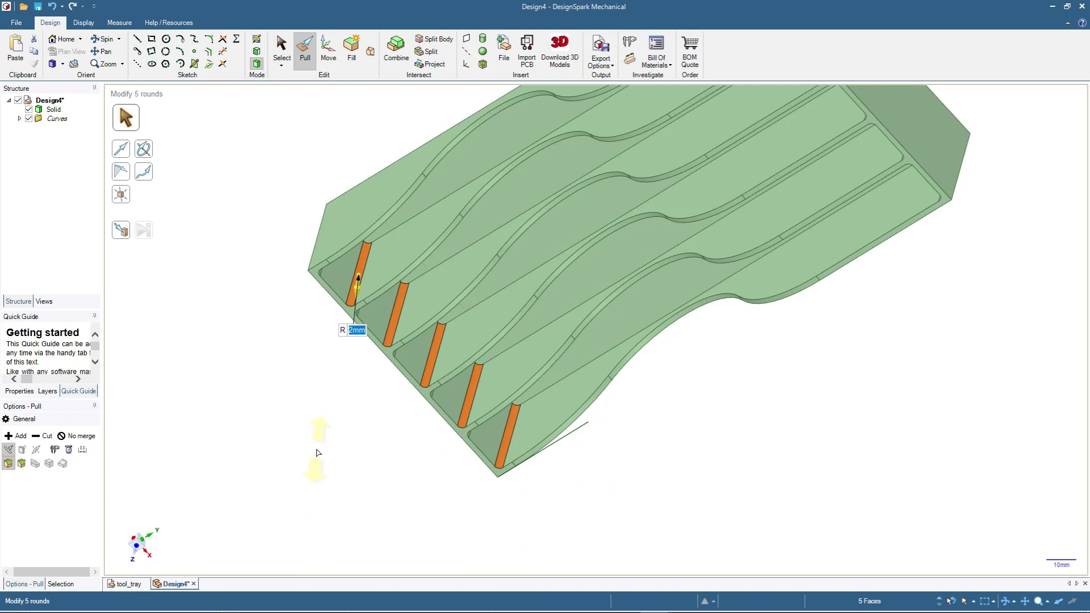
middle_drag(318, 452, 352, 329)
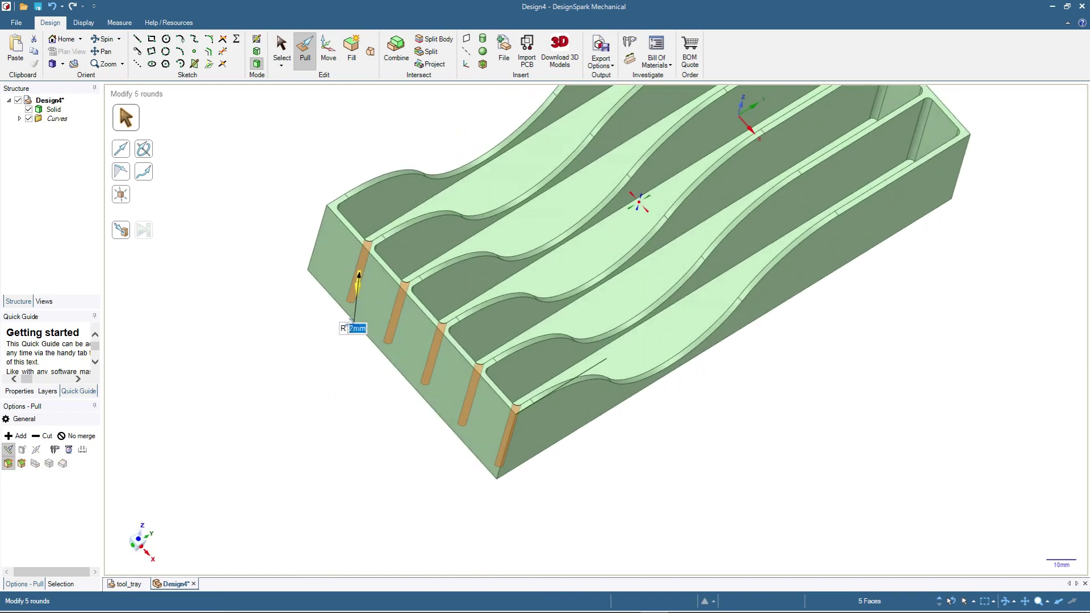
Step: Round the floor edge loops of all five compartments to a 2 mm radius and clear the selection
double_click(462, 181)
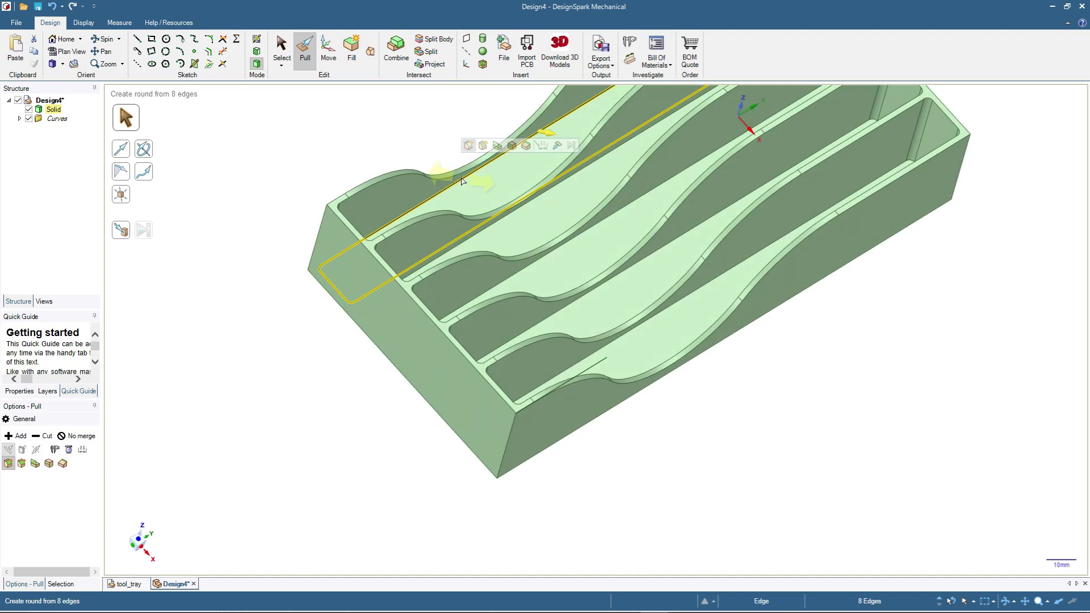
middle_drag(231, 185, 316, 180)
scroll(334, 126, up, 3)
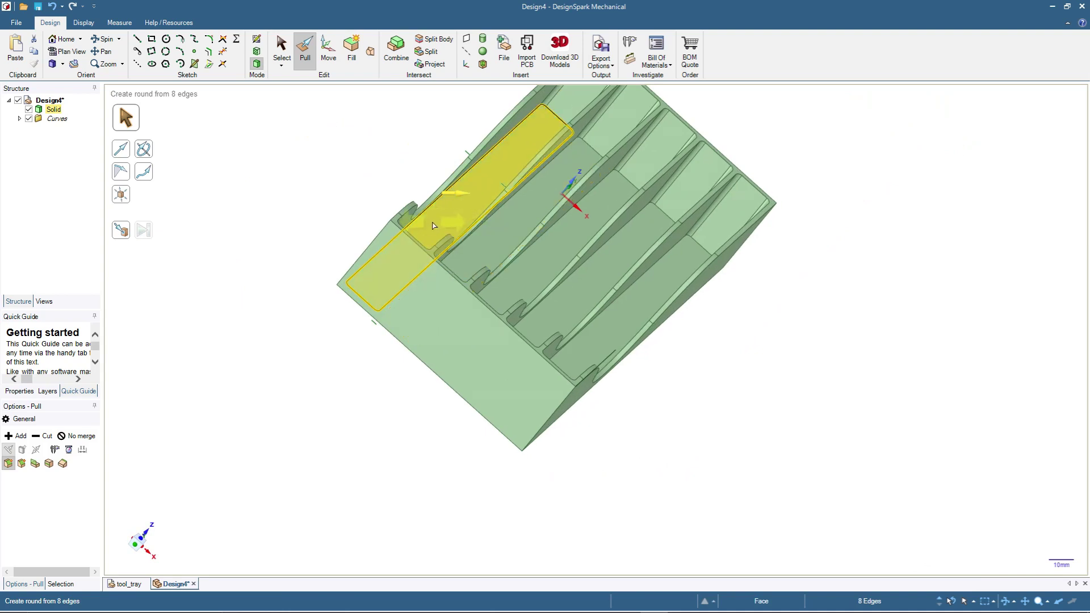
middle_drag(760, 418, 548, 275)
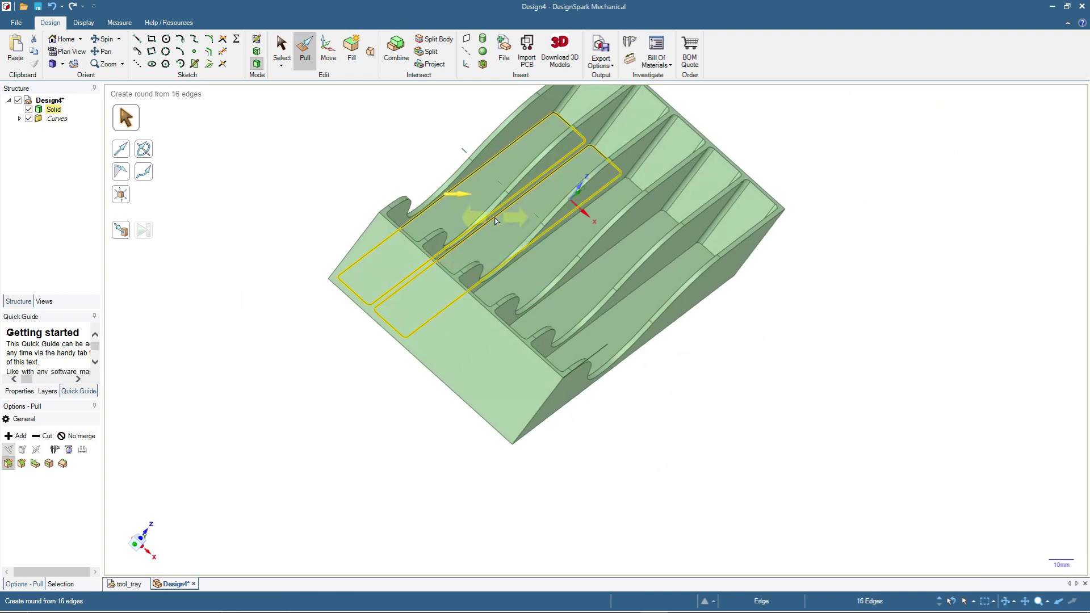
ctrl+double_click(527, 255)
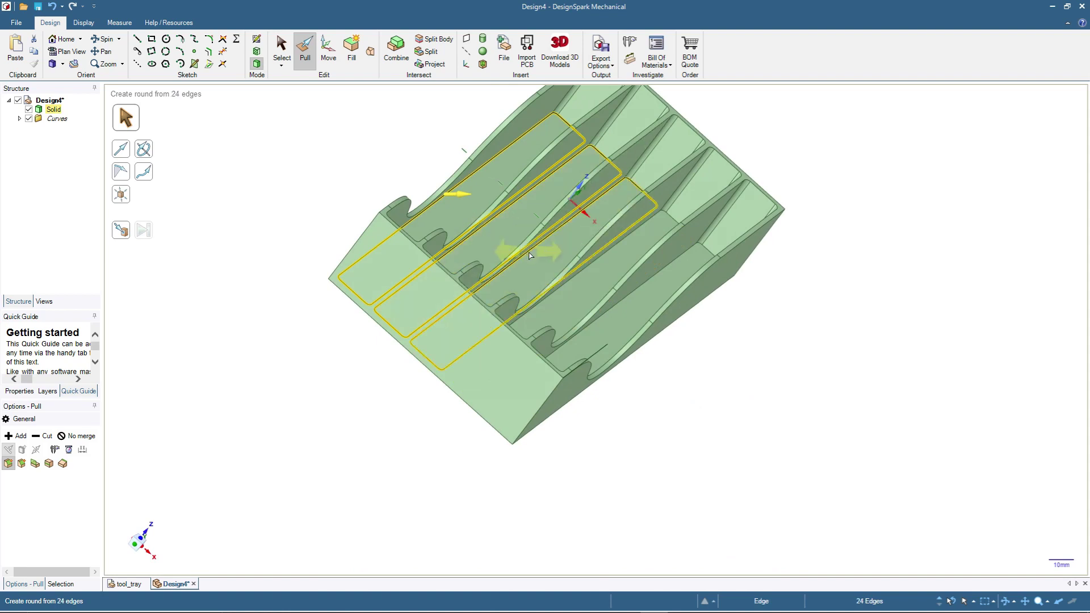
ctrl+double_click(565, 288)
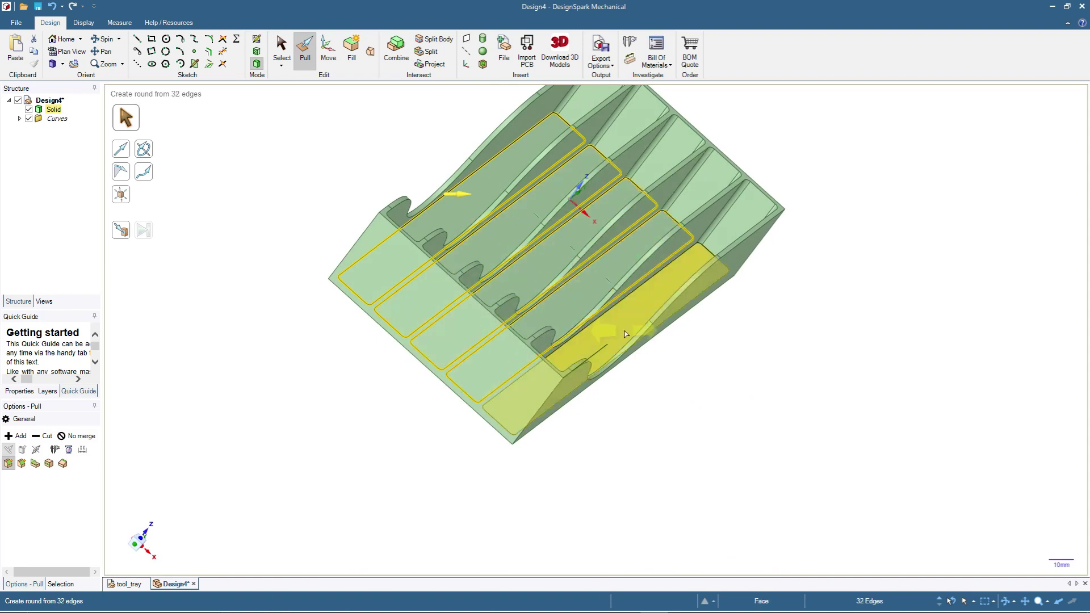
ctrl+double_click(603, 319)
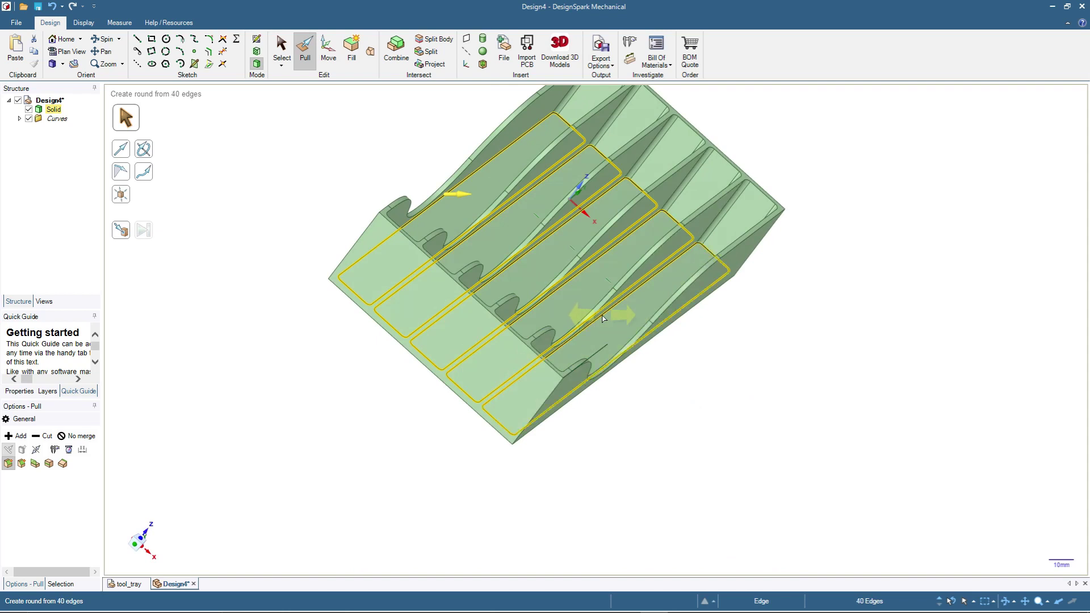
ctrl+double_click(487, 270)
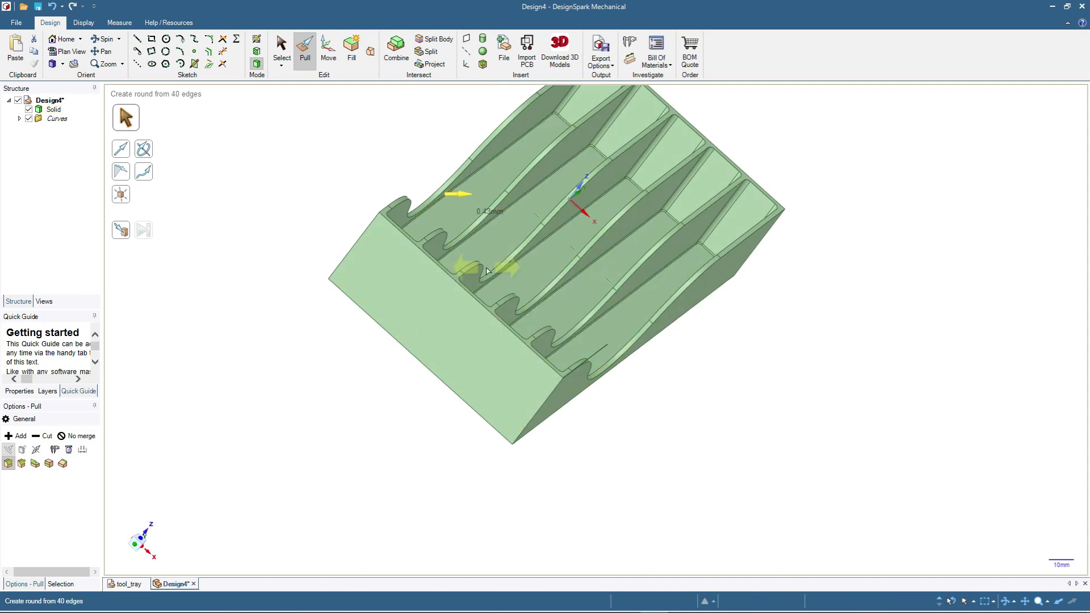
text(2)
key(Return)
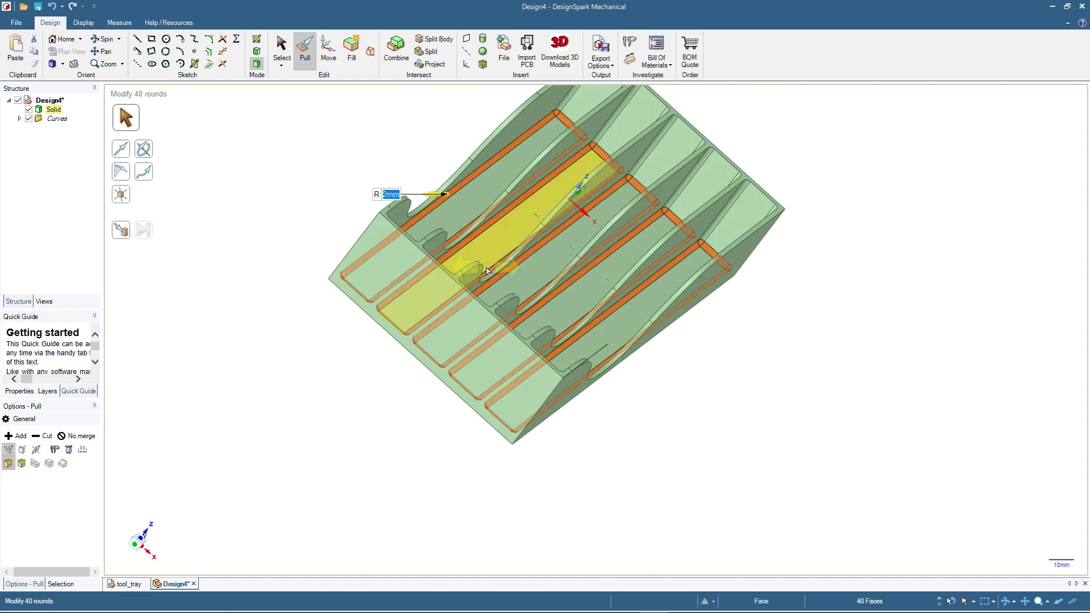
key(Escape)
Step: Round the tray's four vertical outer corner edges to a 4 mm radius with Pull
middle_drag(299, 355, 243, 344)
click(461, 337)
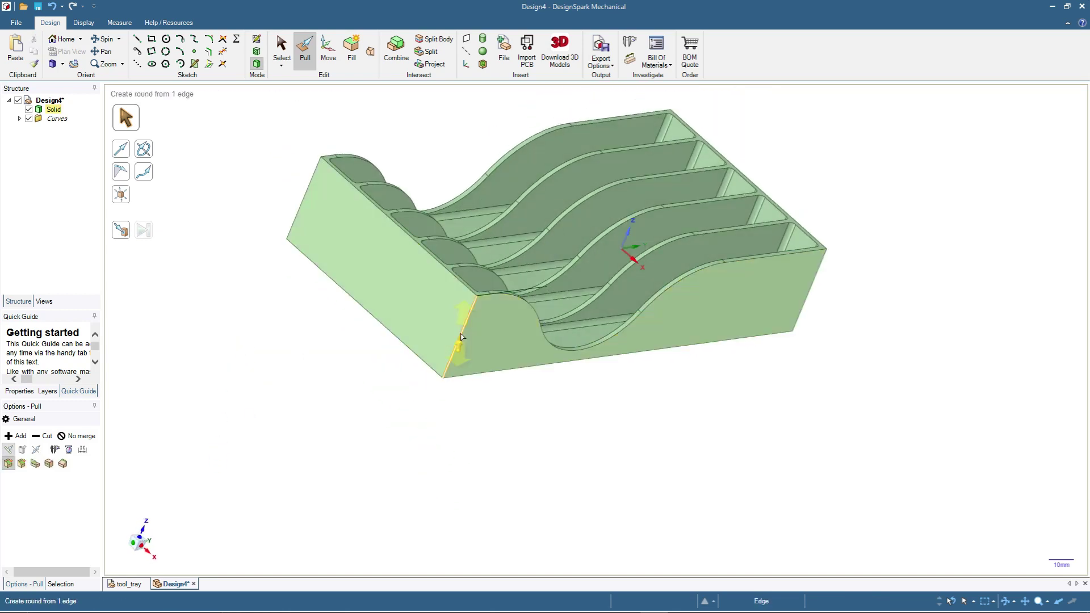
ctrl+click(305, 193)
middle_drag(305, 193, 732, 195)
ctrl+click(838, 289)
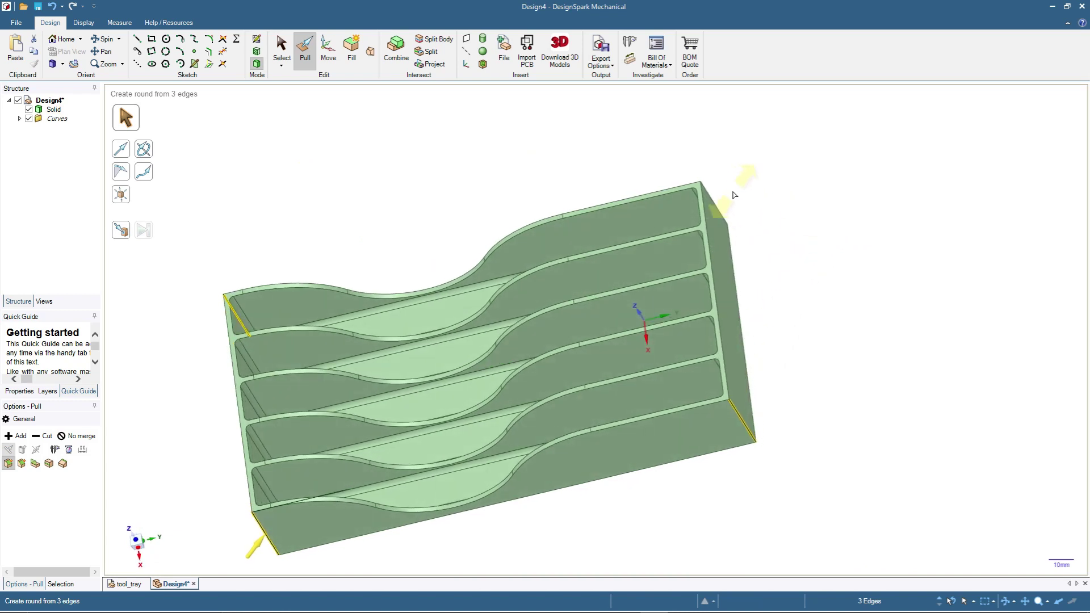
ctrl+click(713, 200)
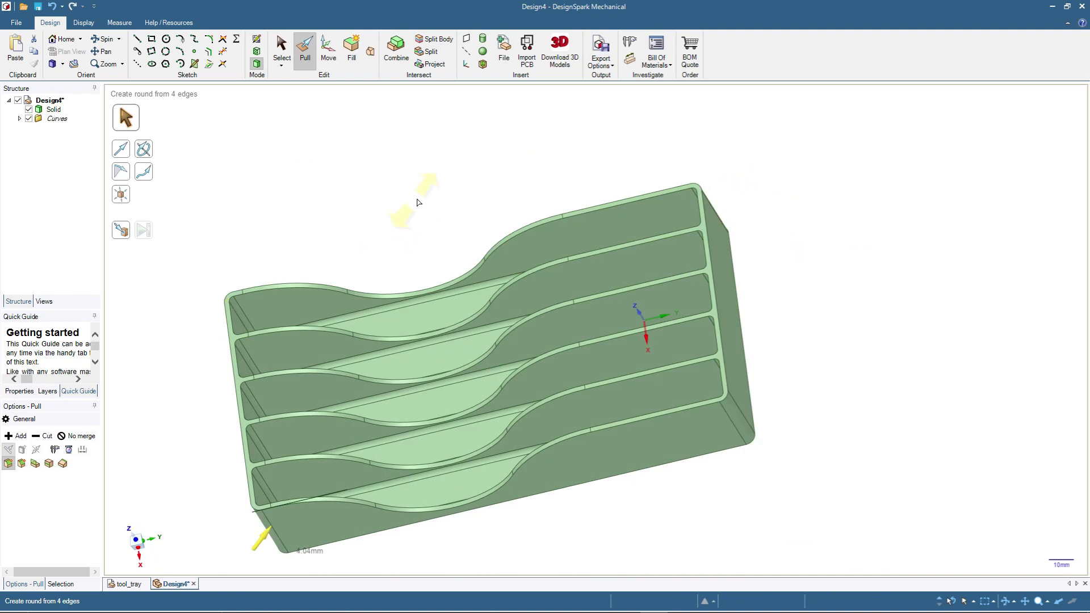
text(4)
key(Return)
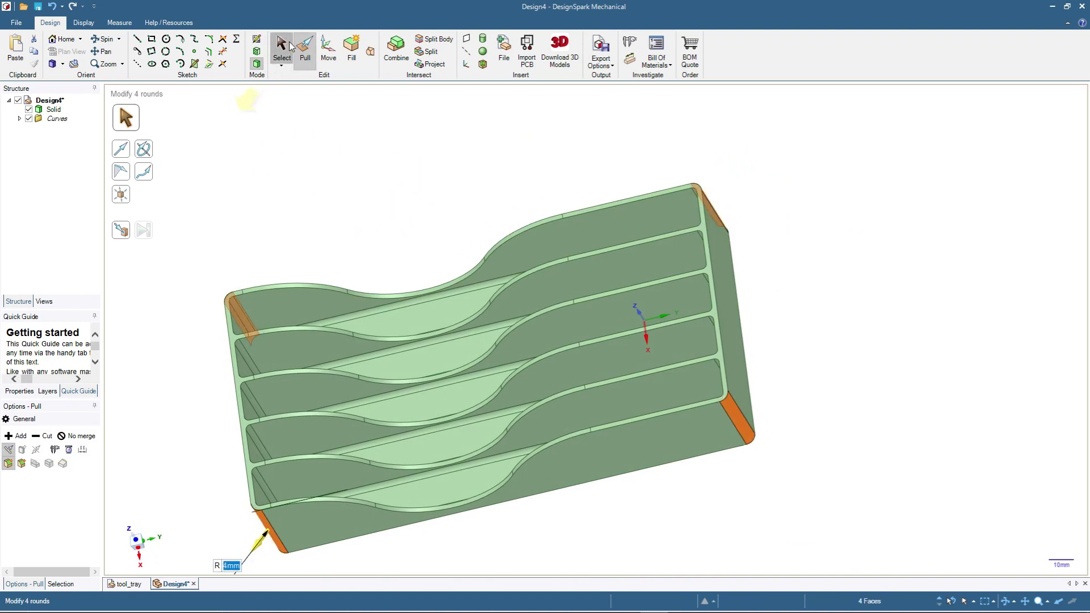
click(282, 50)
Step: Round the outer edge loop along the tray's top rim to a 0.4 mm radius with Pull
click(66, 38)
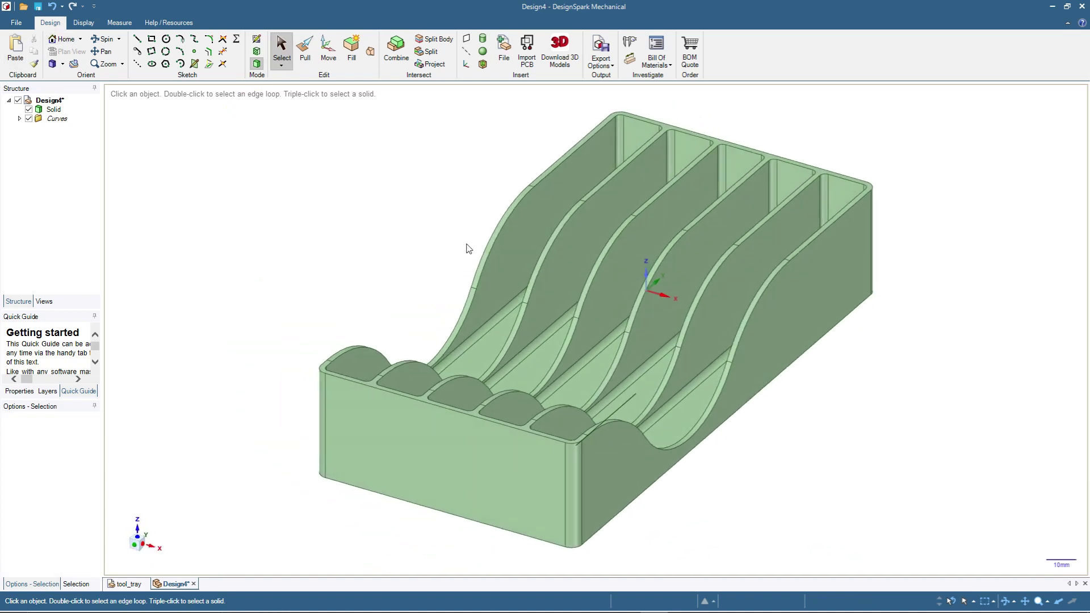
double_click(493, 234)
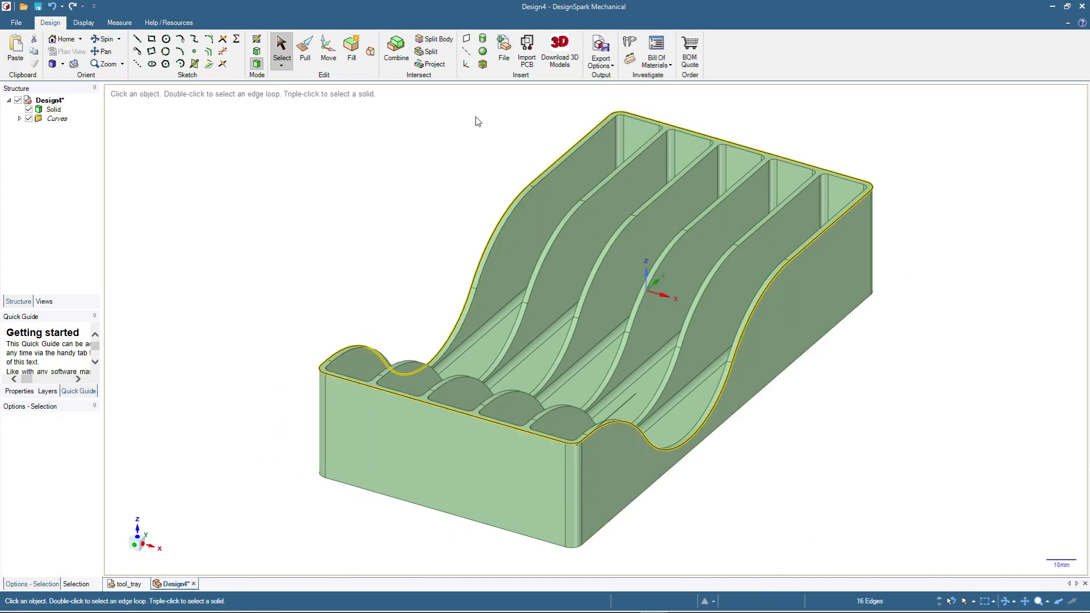
click(307, 51)
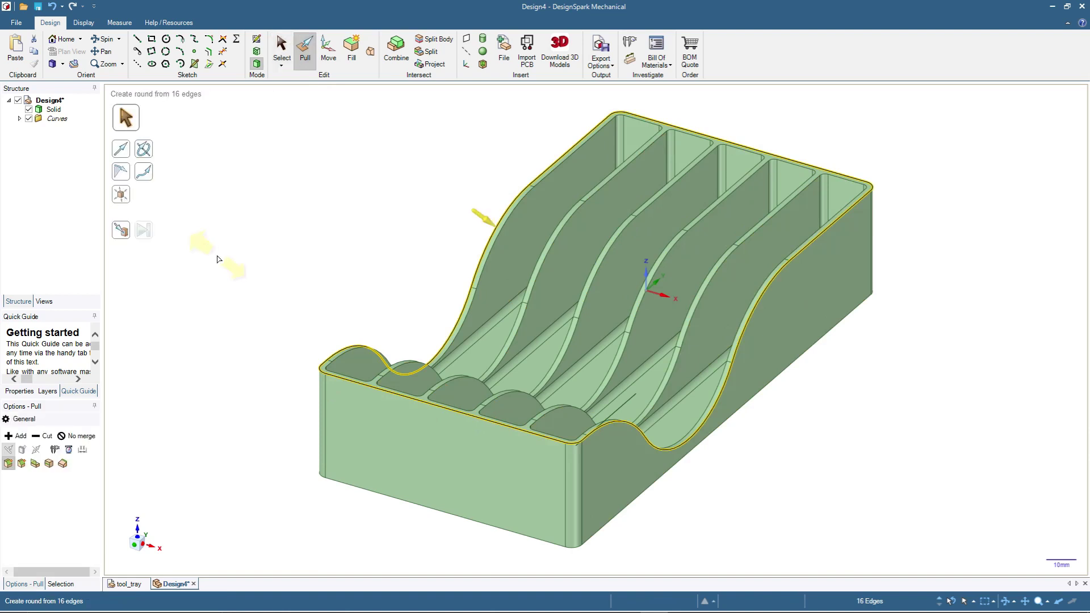
drag(221, 258, 227, 257)
key(space)
key(Return)
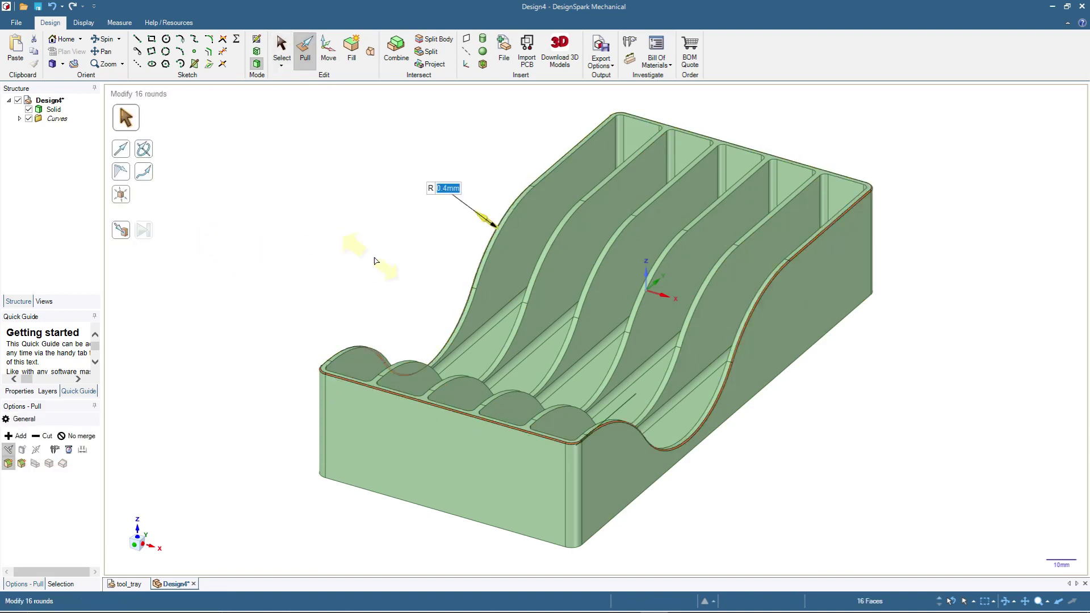
key(ctrl+z)
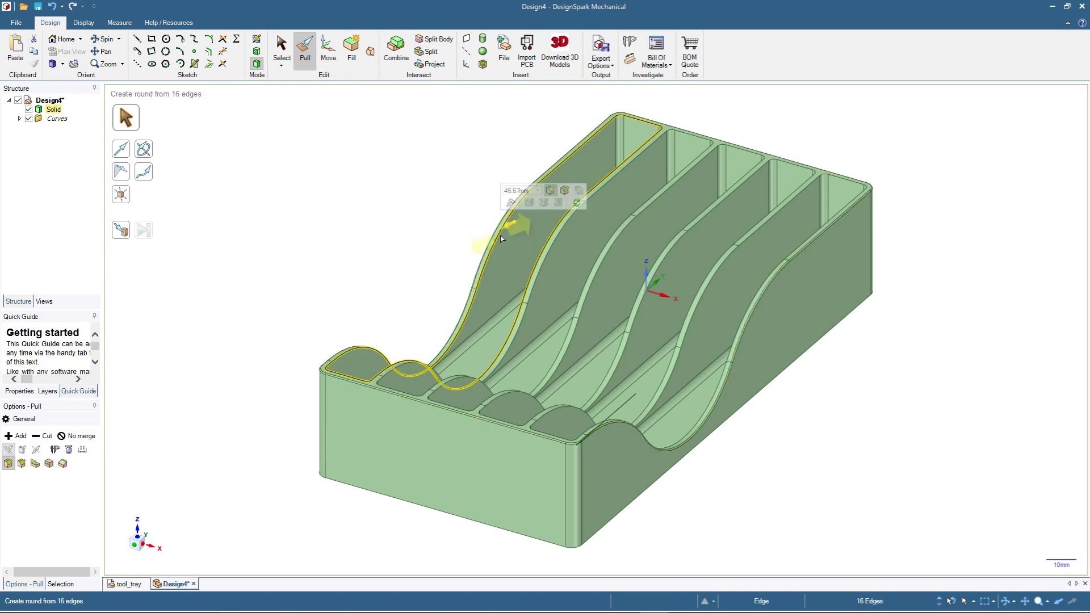
key(ctrl+z)
key(ctrl+z)
key(ctrl+z)
key(ctrl+z)
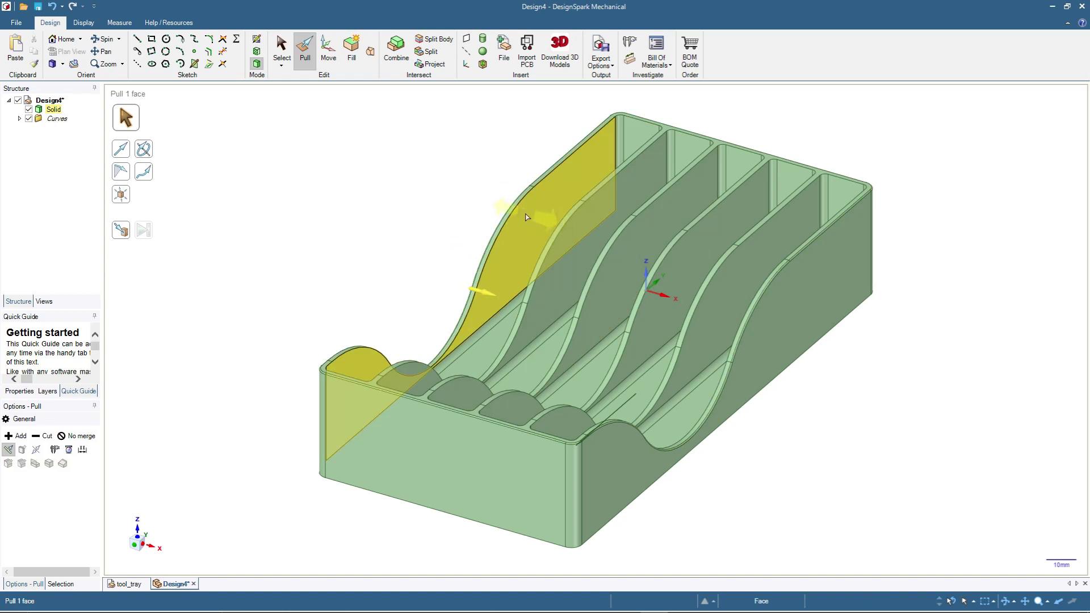
Step: Round the top inner edge loops of all five compartments to a 0.4 mm radius and clear the selection
click(507, 220)
double_click(507, 221)
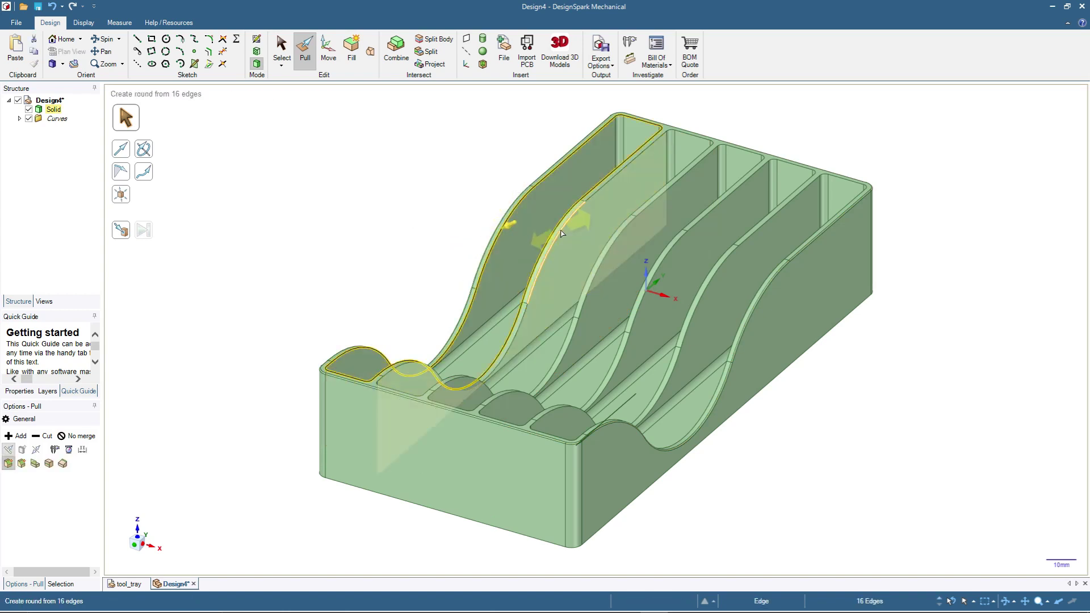
ctrl+double_click(610, 256)
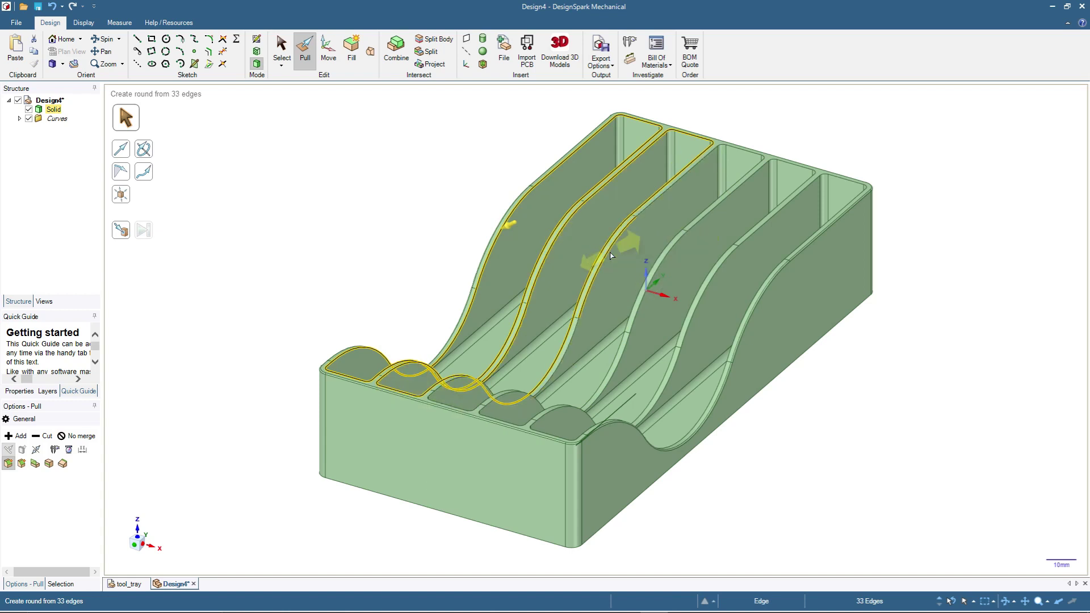
ctrl+double_click(660, 264)
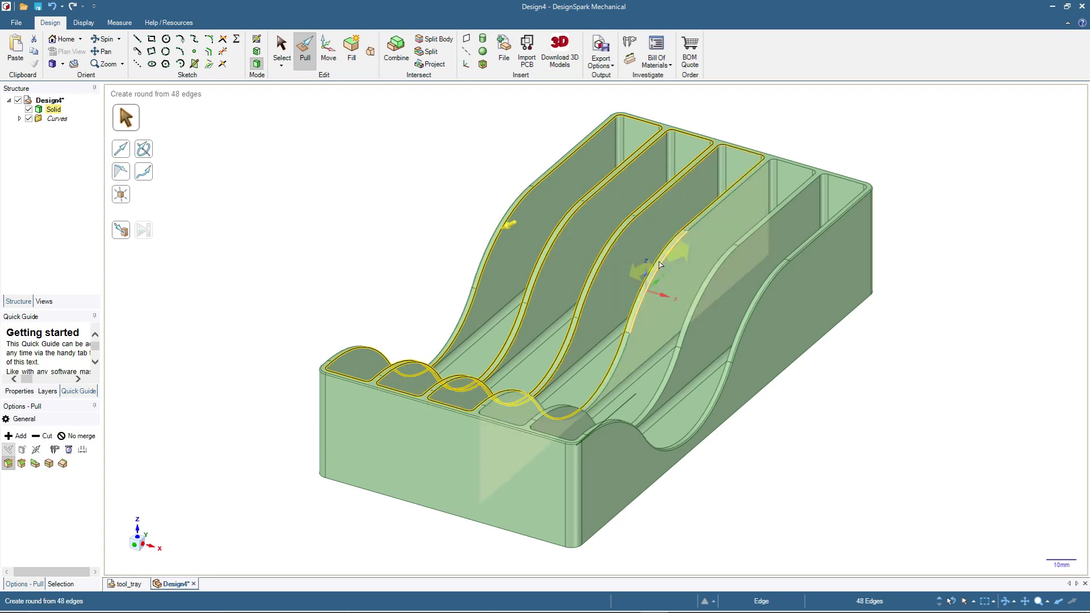
ctrl+double_click(706, 296)
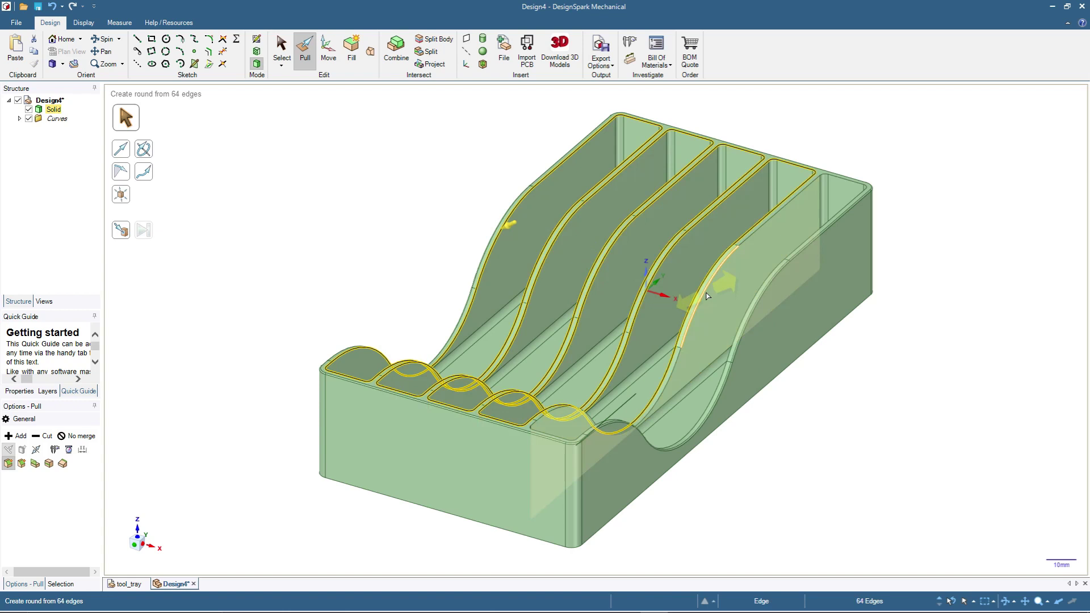
ctrl+double_click(703, 295)
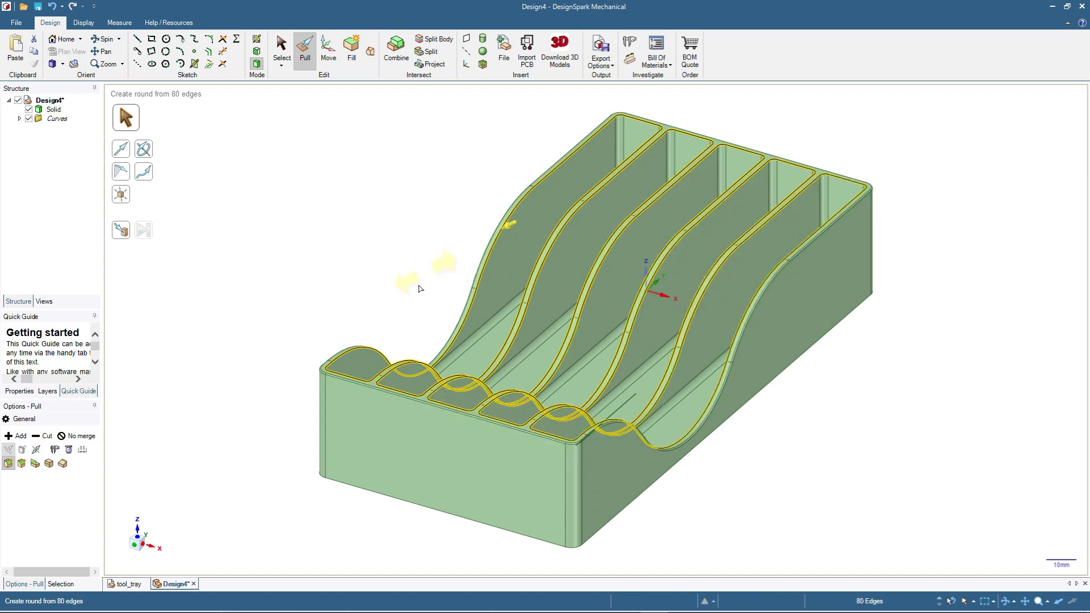
drag(413, 293, 410, 294)
text(.4)
key(Return)
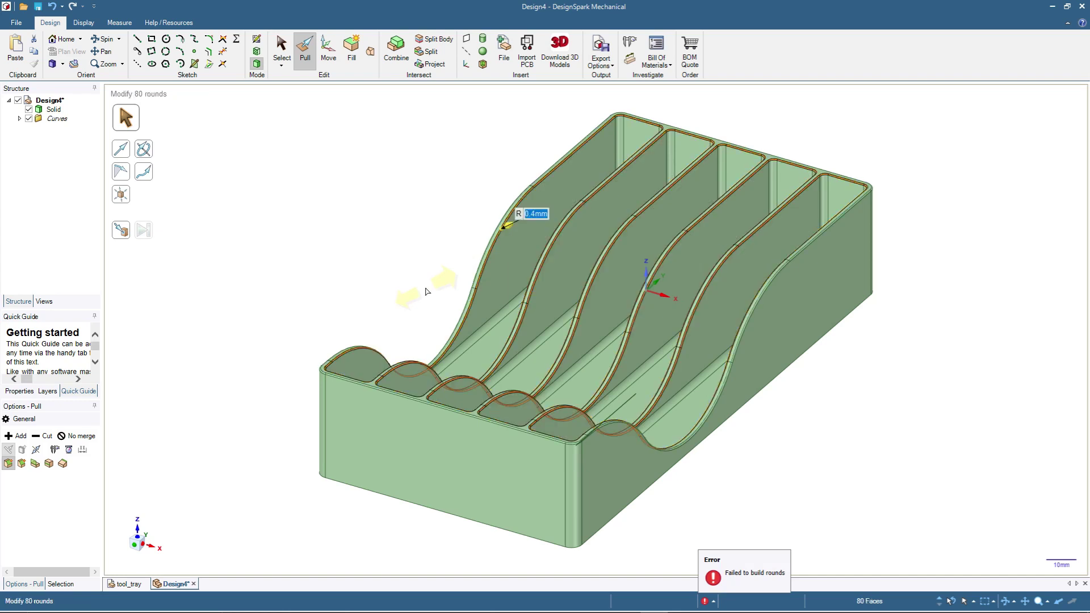
click(281, 48)
key(Escape)
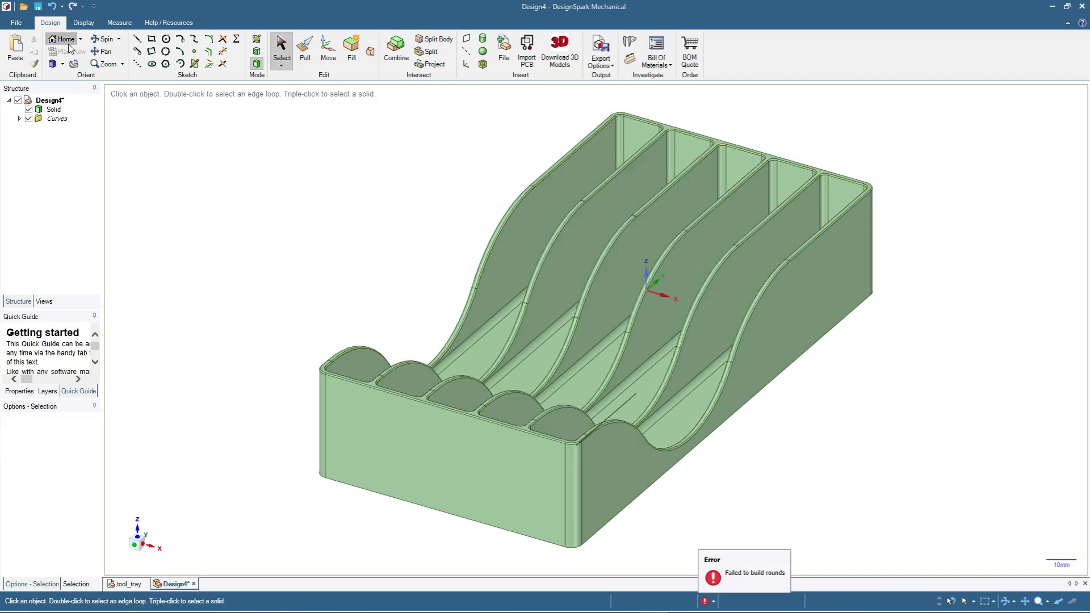
Step: Examine the rounded rims, corners and compartments of the tray from several angles
mouse_move(372, 225)
middle_down()
mouse_move(319, 292)
mouse_move(395, 200)
mouse_move(359, 227)
middle_up()
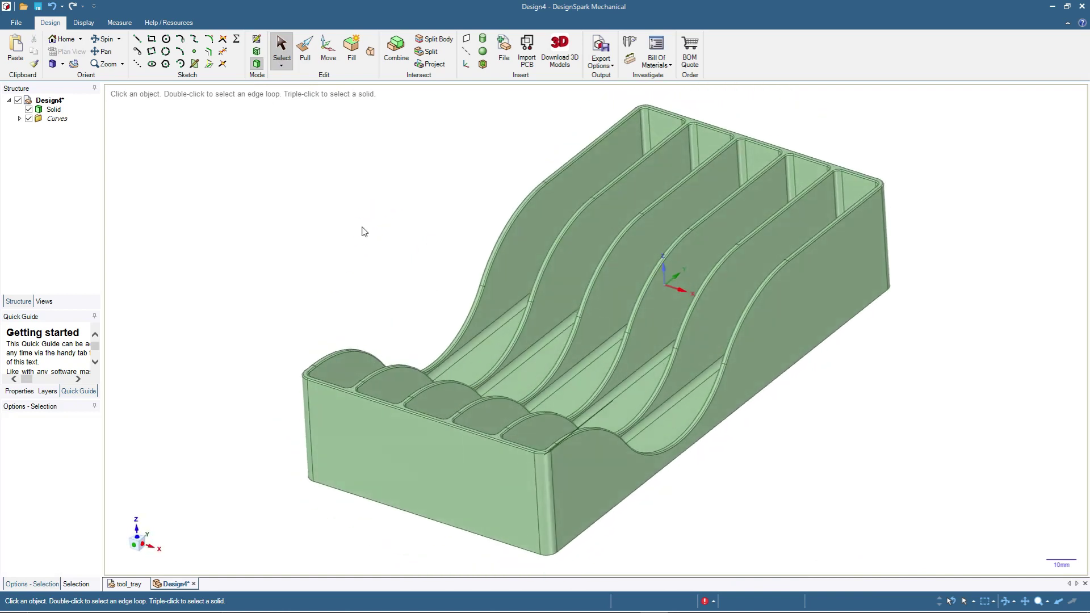
middle_drag(403, 189, 430, 181)
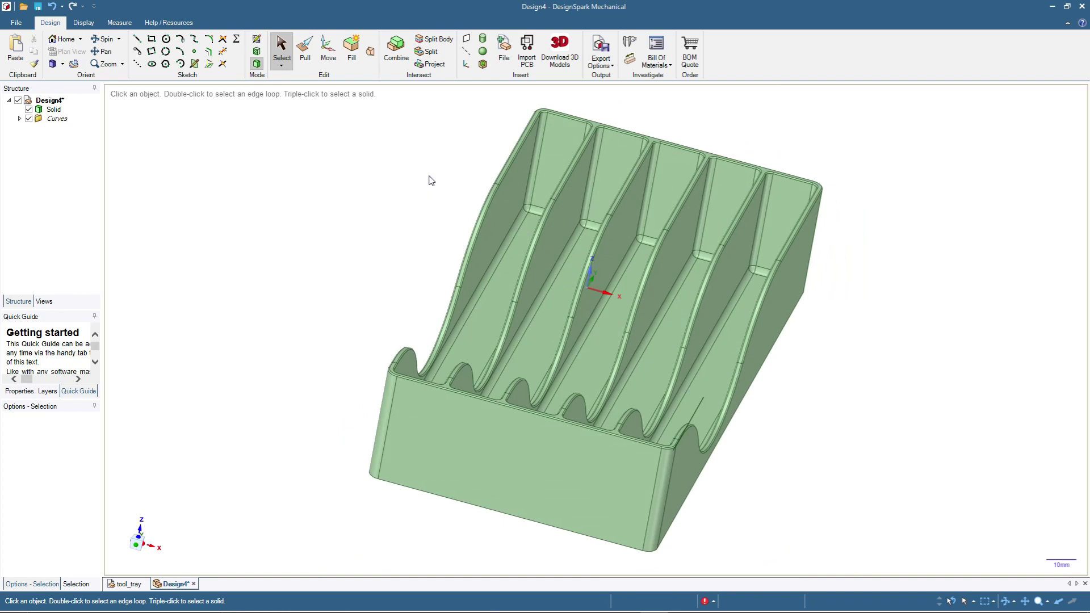
middle_drag(365, 247, 316, 450)
click(857, 192)
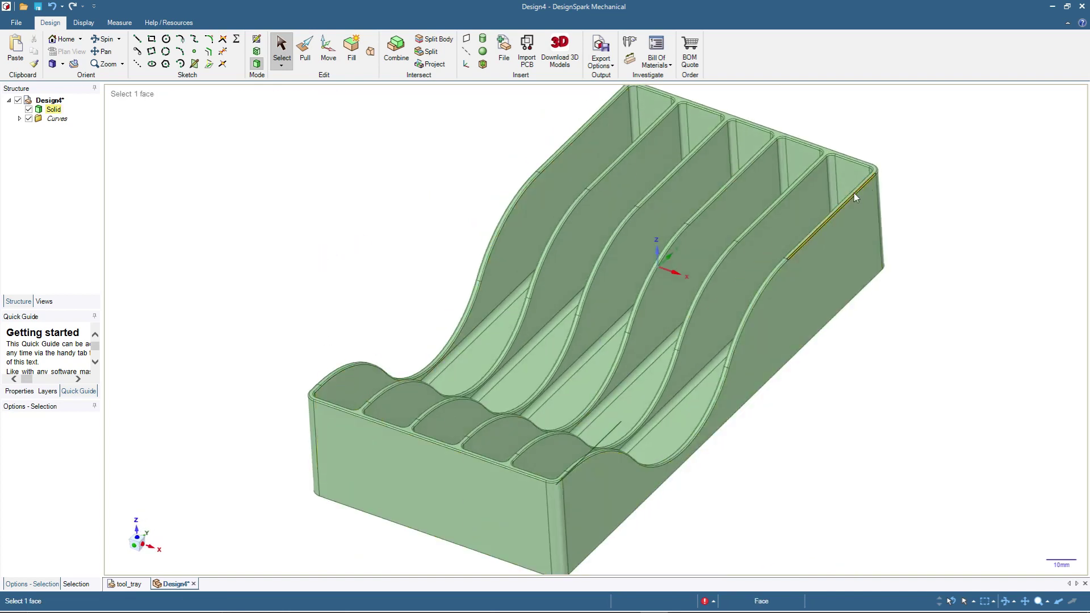
click(773, 404)
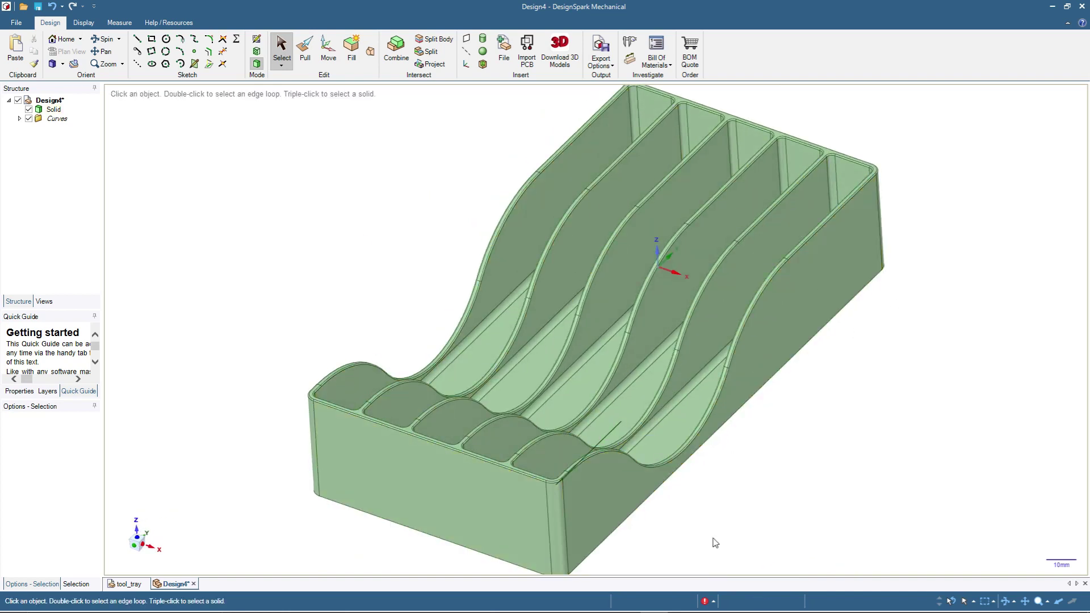
scroll(808, 487, up, 2)
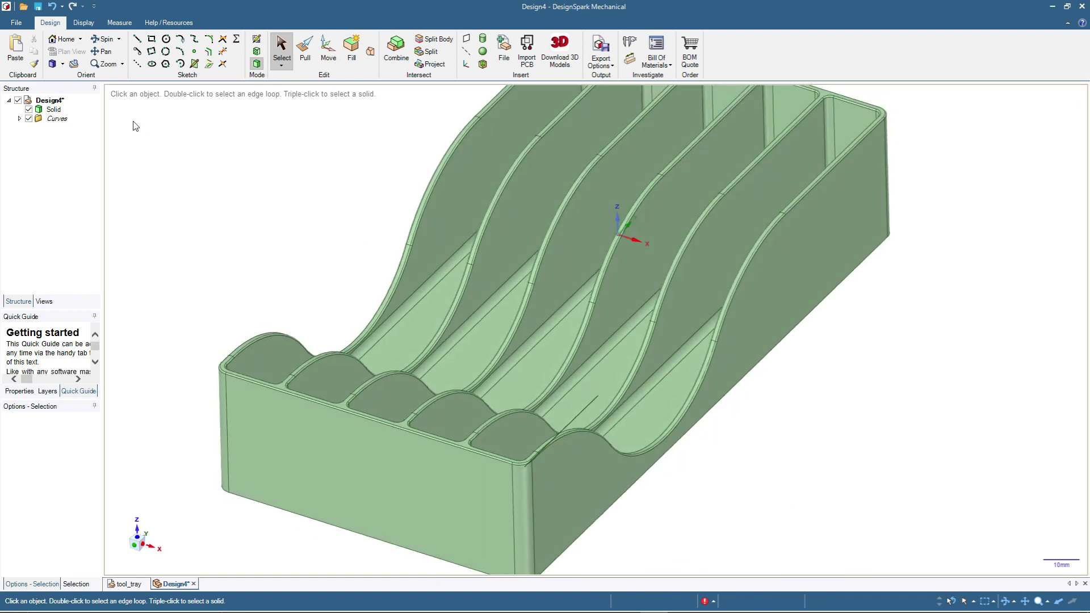
click(62, 38)
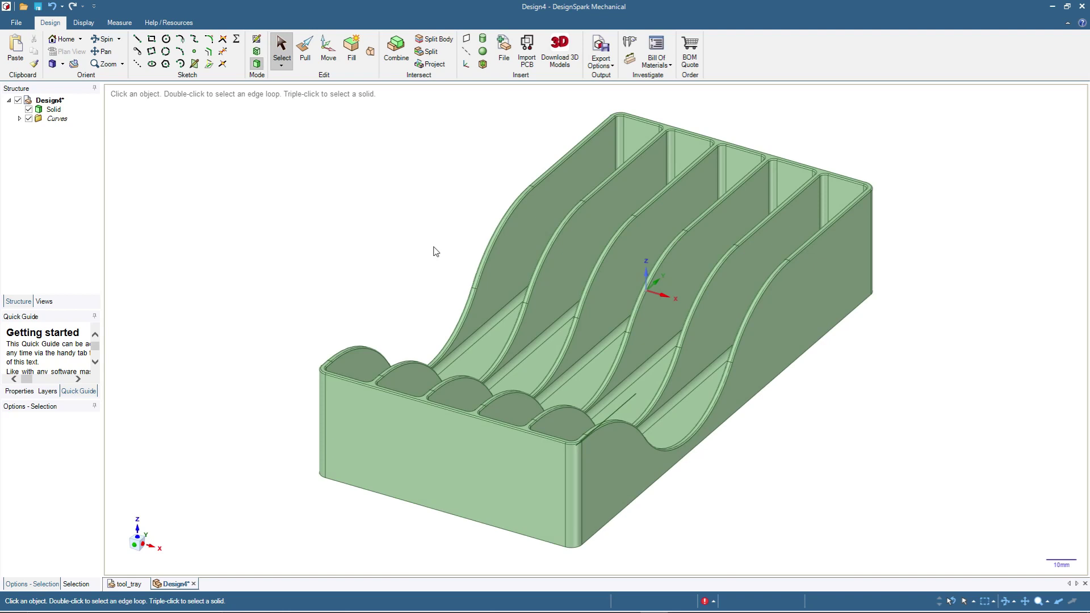
mouse_move(288, 277)
middle_down()
mouse_move(353, 307)
mouse_move(282, 301)
mouse_move(297, 280)
mouse_move(288, 283)
middle_up()
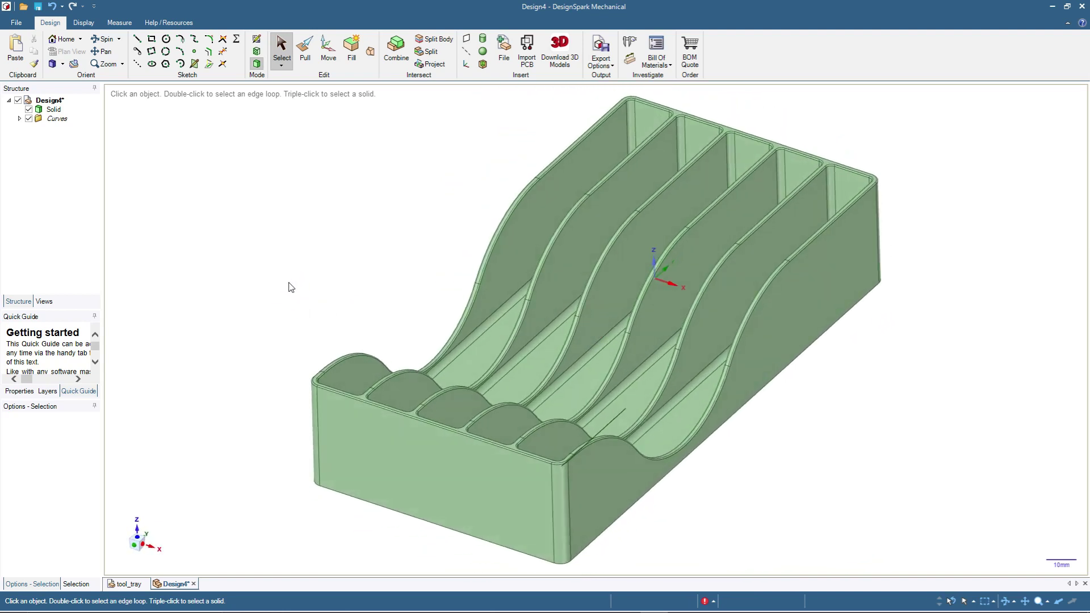